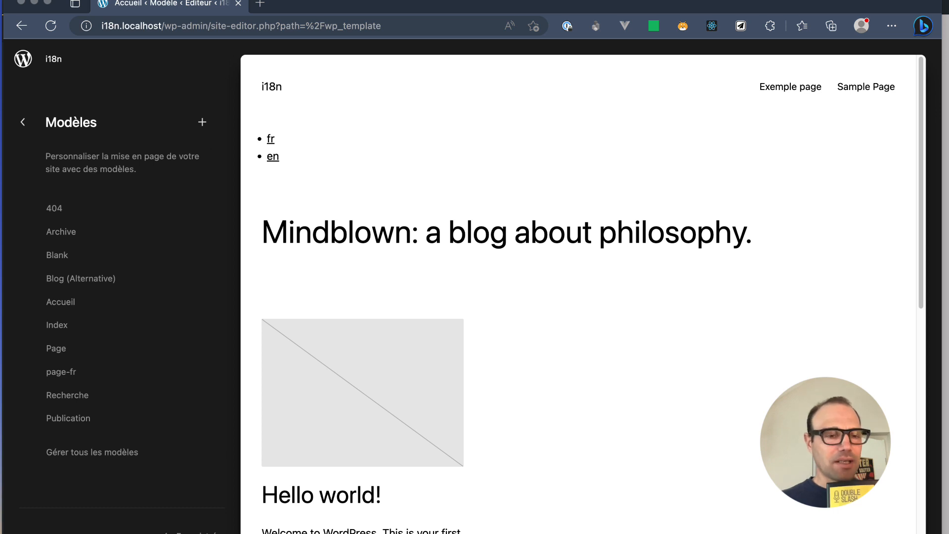
Step: Open the list of all templates and check which ones carry customizations
left_click(101, 455)
left_click(101, 457)
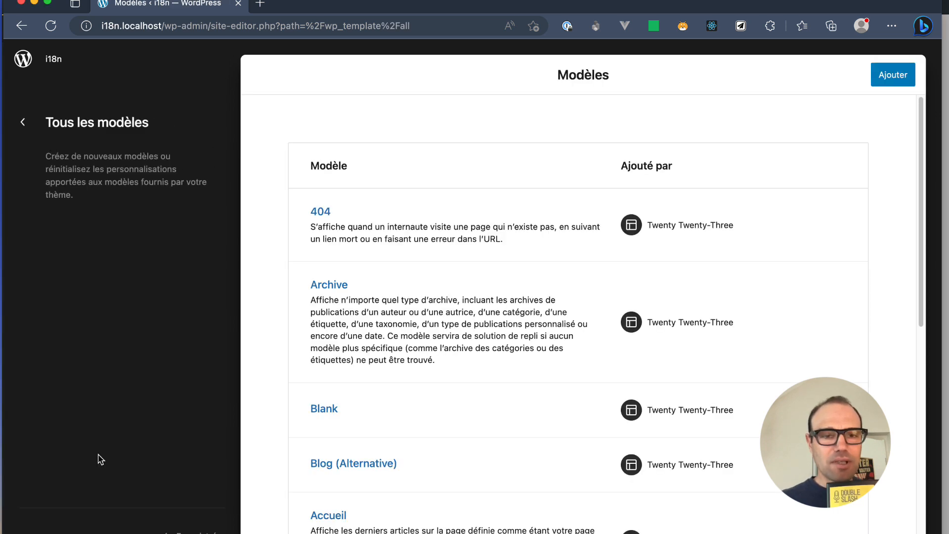
scroll(540, 420, "down", 5)
scroll(540, 426, "down", 4)
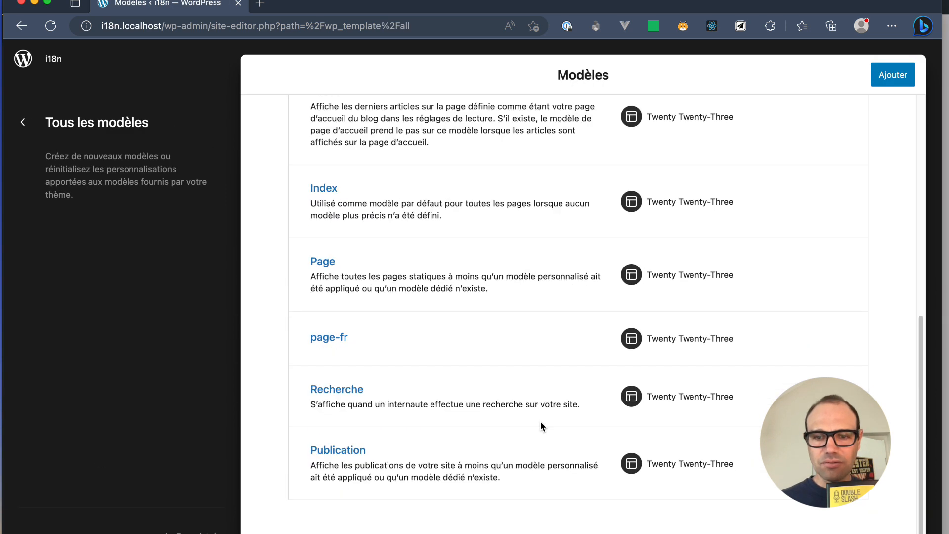
scroll(541, 426, "up", 10)
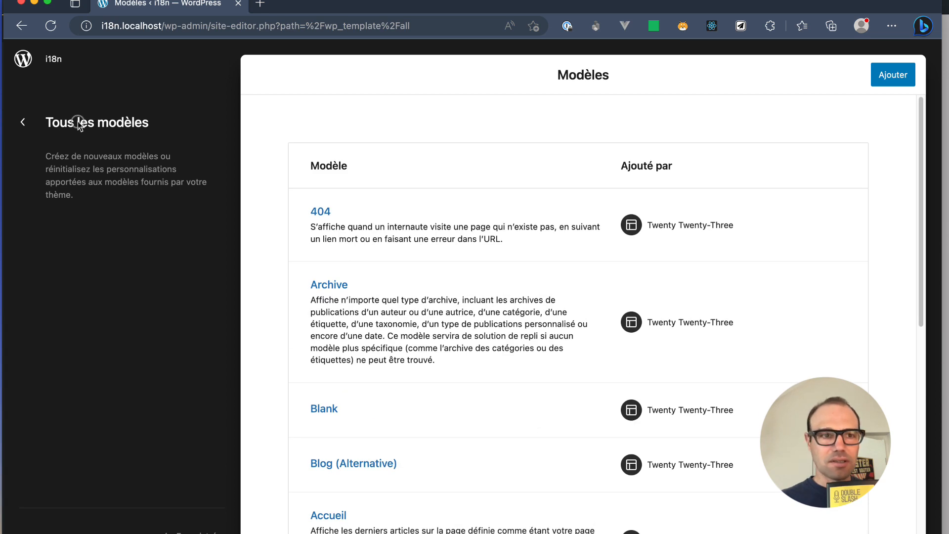
Step: Leave the templates list and open the management list of all template parts
left_click(23, 122)
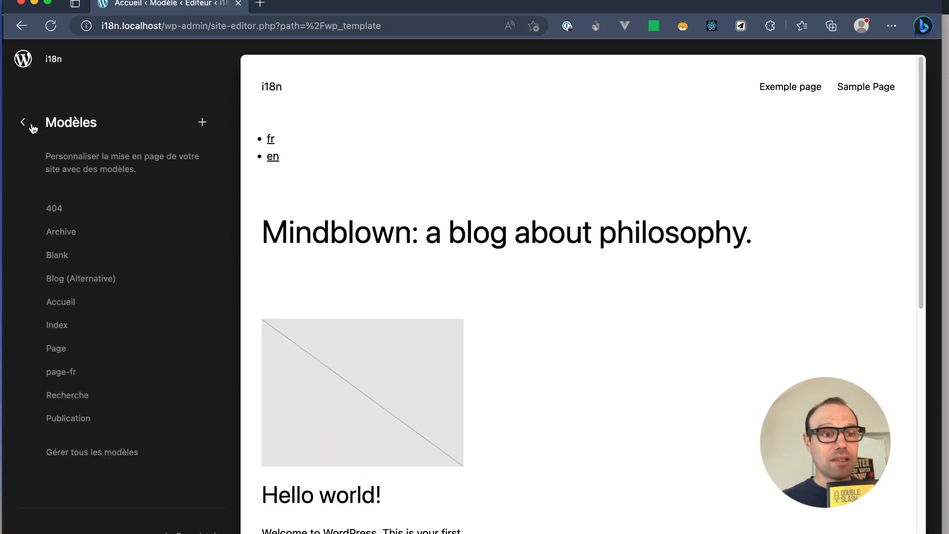
left_click(32, 123)
left_click(76, 210)
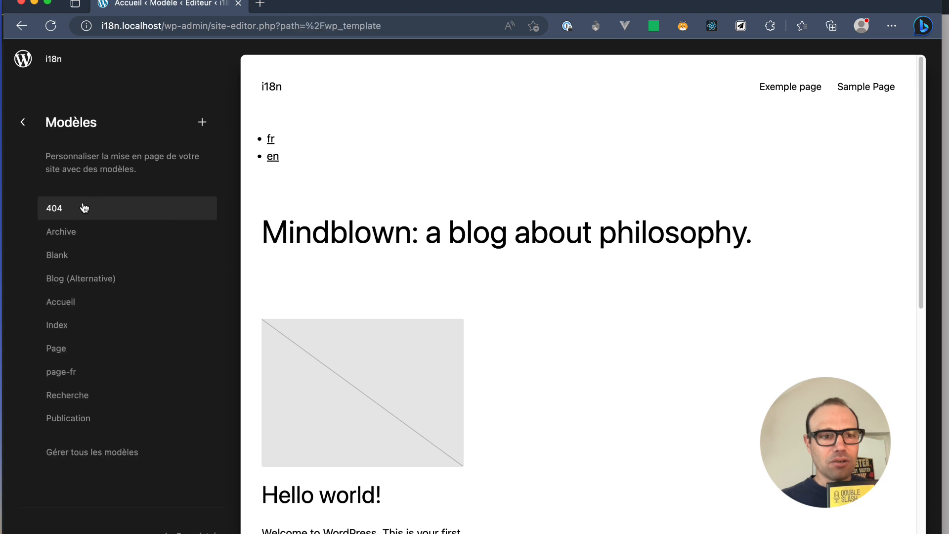
left_click(29, 130)
left_click(108, 240)
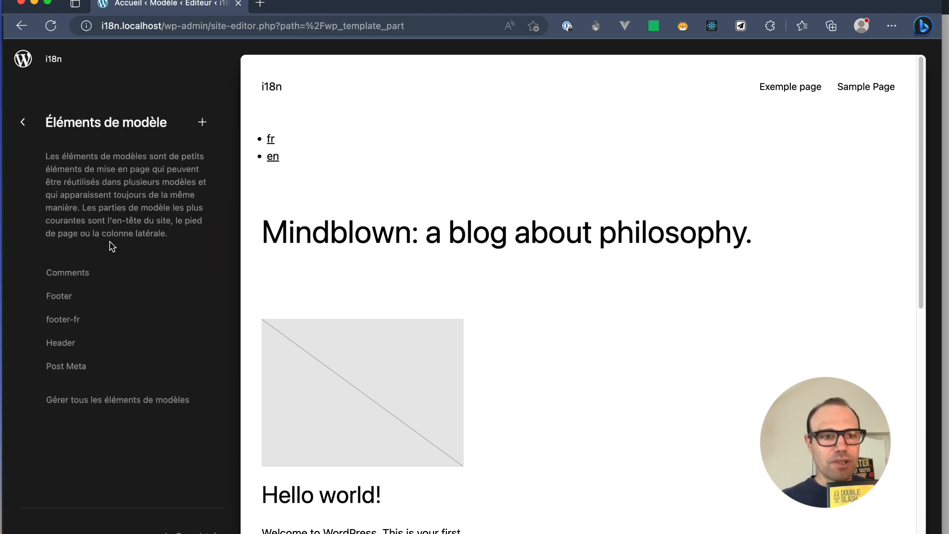
left_click(119, 398)
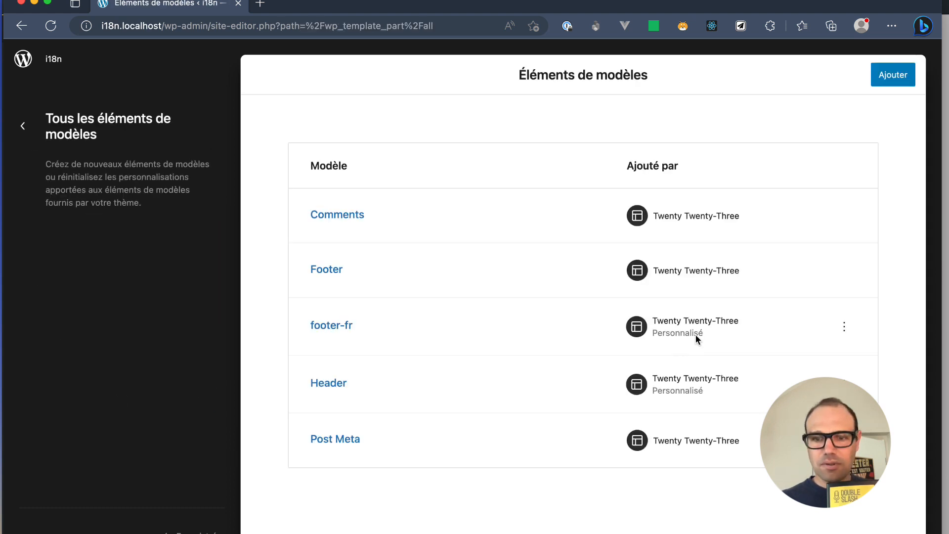
Step: Clear the customizations of the footer-fr and Header template parts
left_click(844, 327)
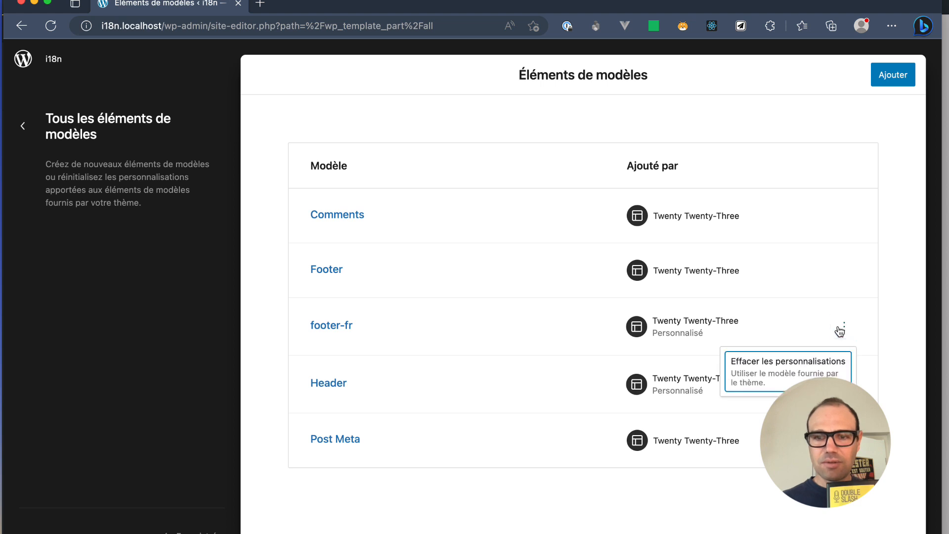
left_click(830, 364)
left_click(844, 380)
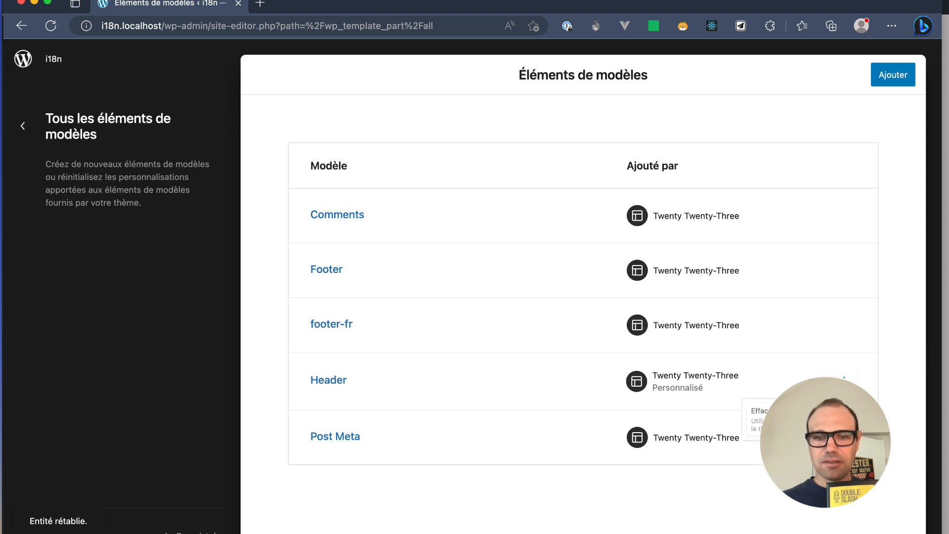
left_click(744, 416)
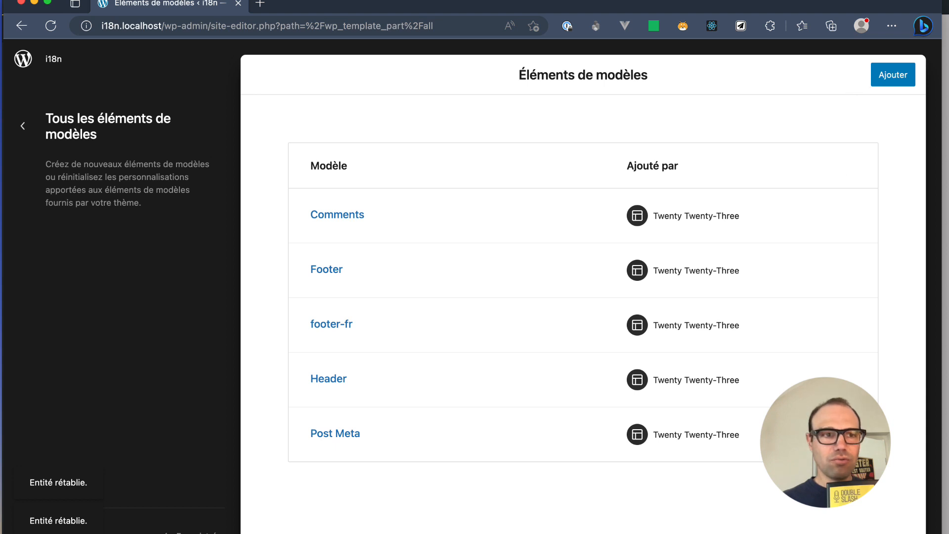
Step: Leave the site editor and view the public home page down to its footer
left_click(23, 127)
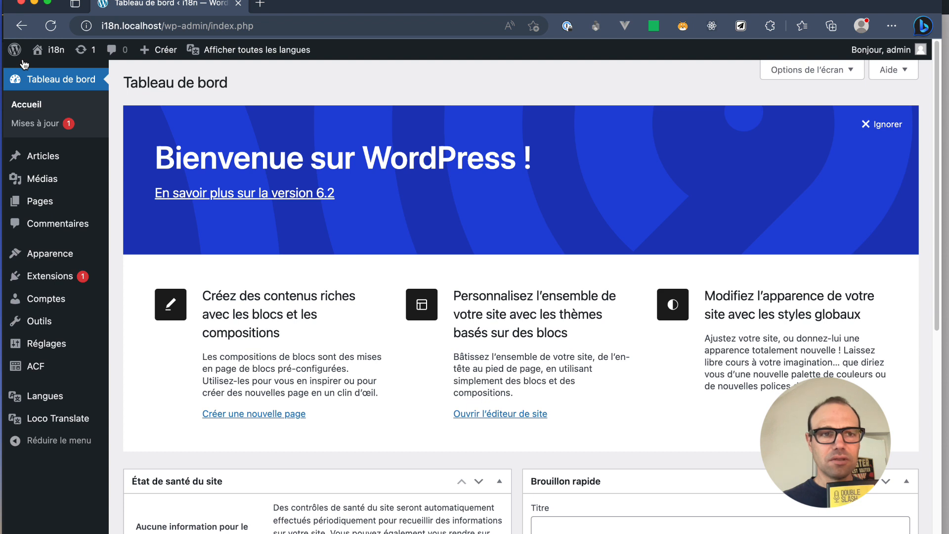
left_click(41, 54)
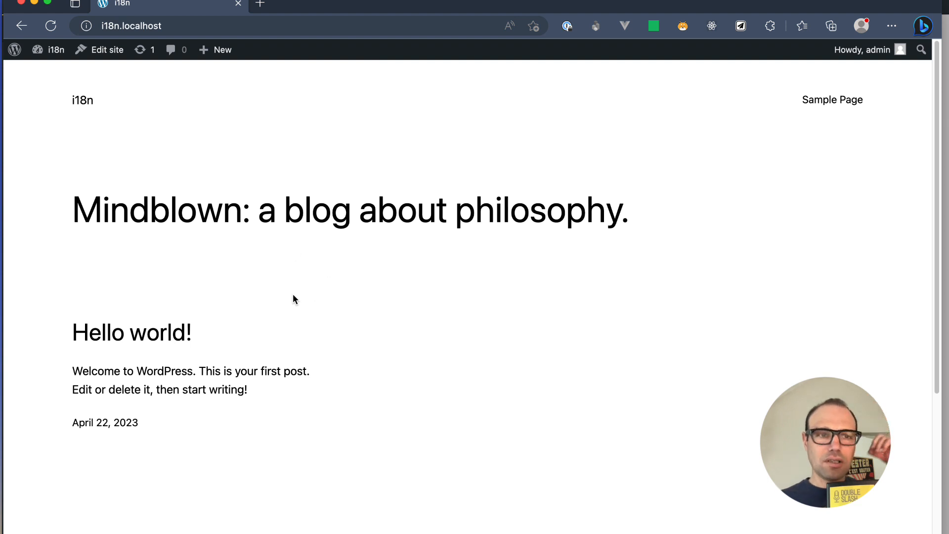
scroll(292, 298, "down", 5)
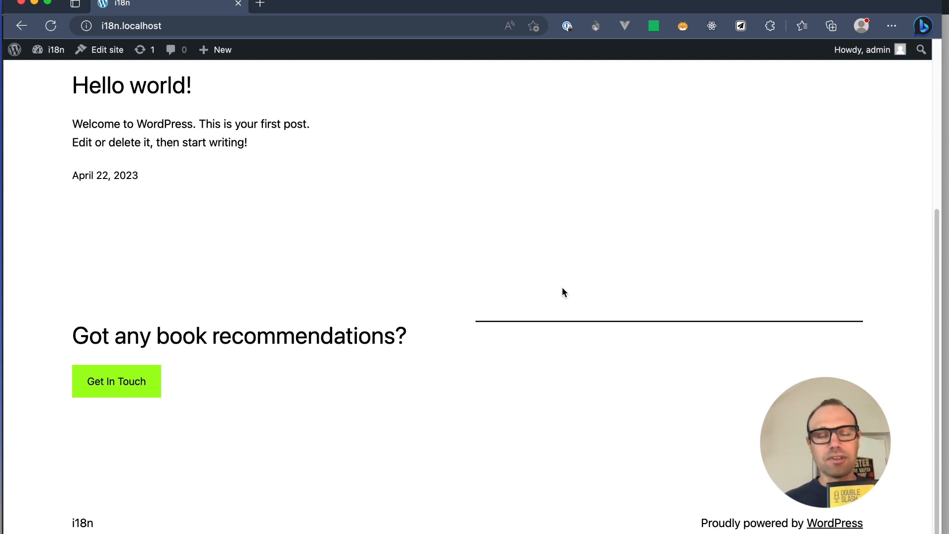
Step: Switch to Visual Studio Code, collapse the twentytwentythree theme's lang-switcher and parts folders, and expand its patterns folder
key("super+Tab")
left_click(542, 295)
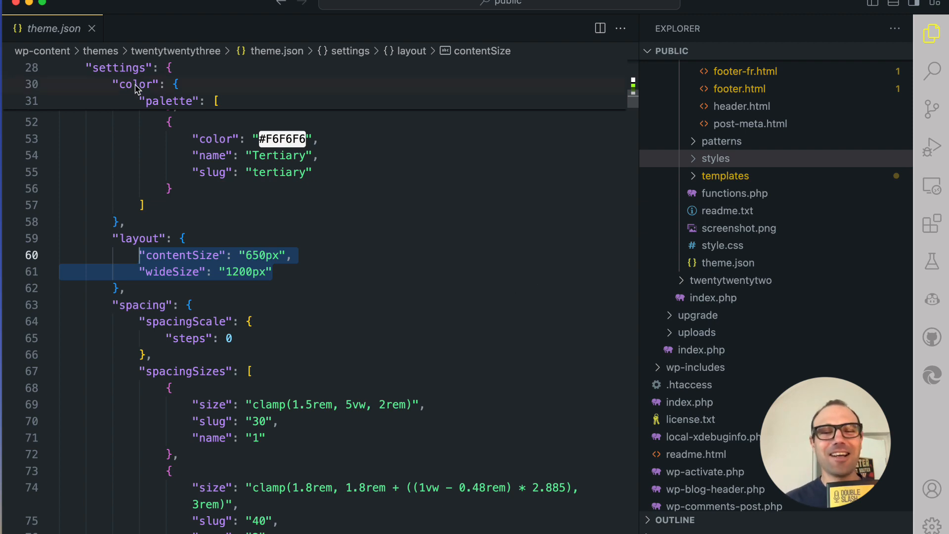
scroll(775, 285, "up", 5)
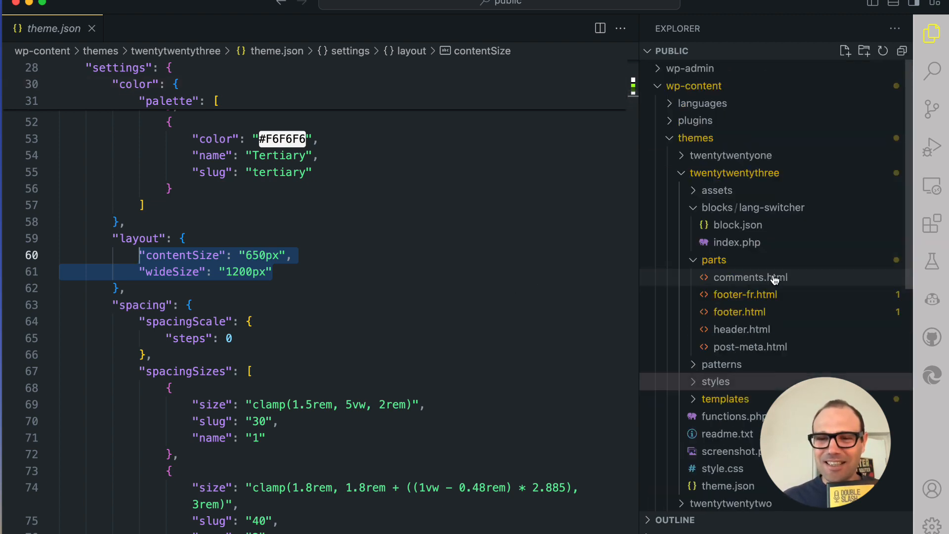
left_click(691, 209)
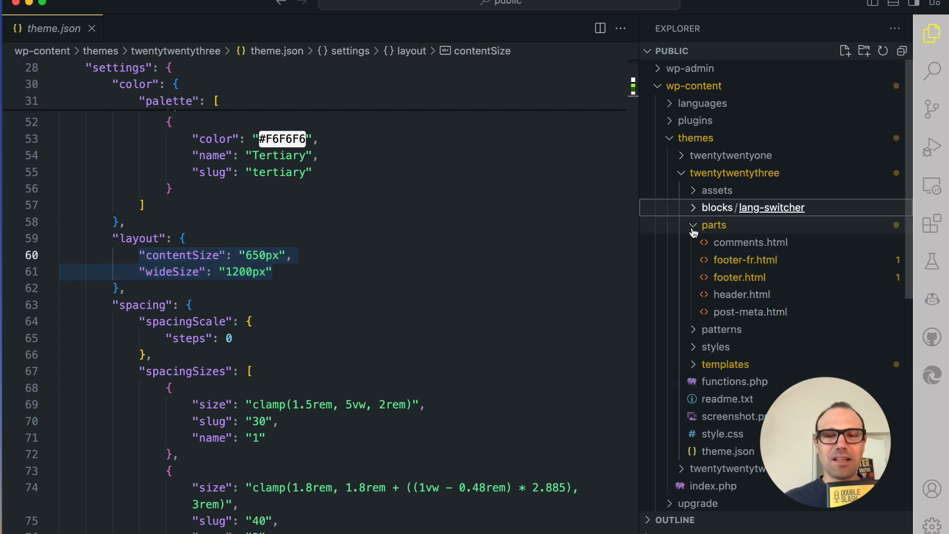
left_click(693, 226)
left_click(696, 243)
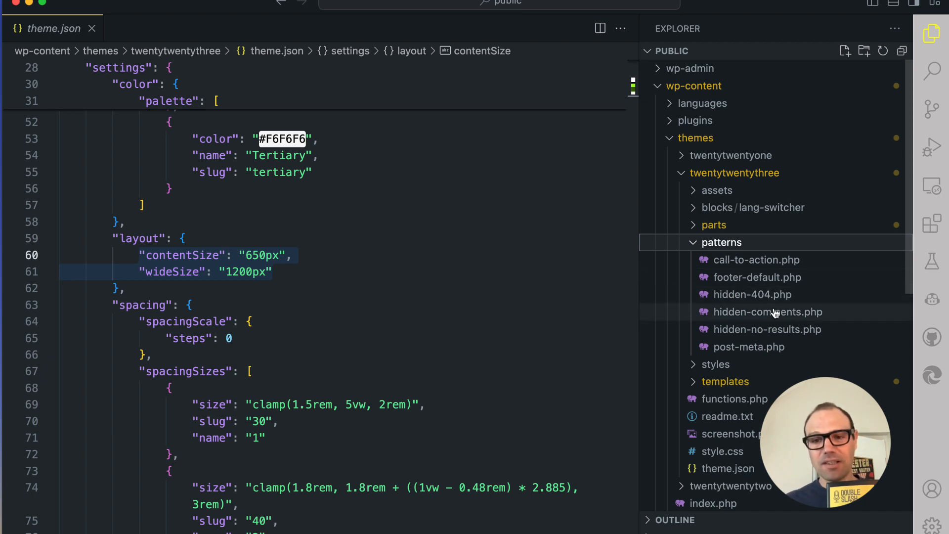
Step: Open footer-default.php and examine how the pattern's footer text is made translatable
left_click(770, 279)
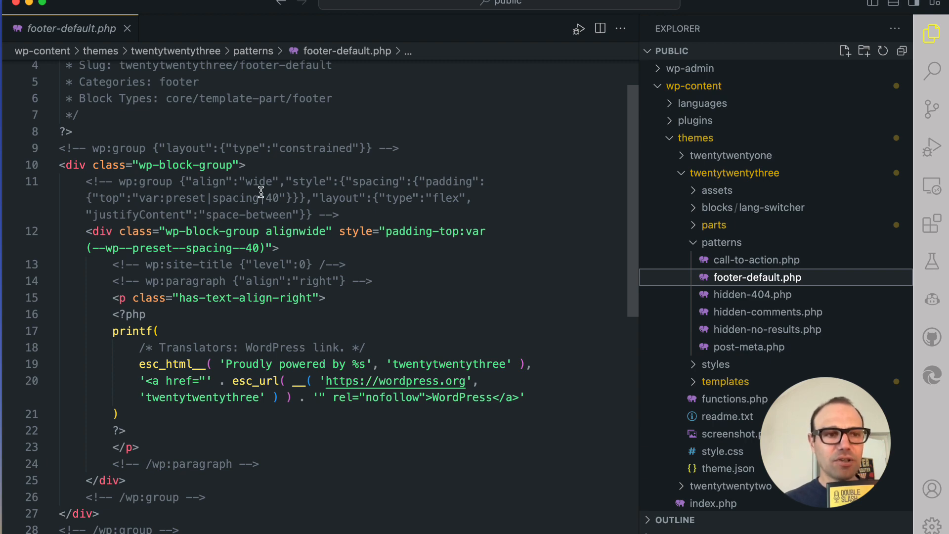
scroll(395, 334, "down", 1)
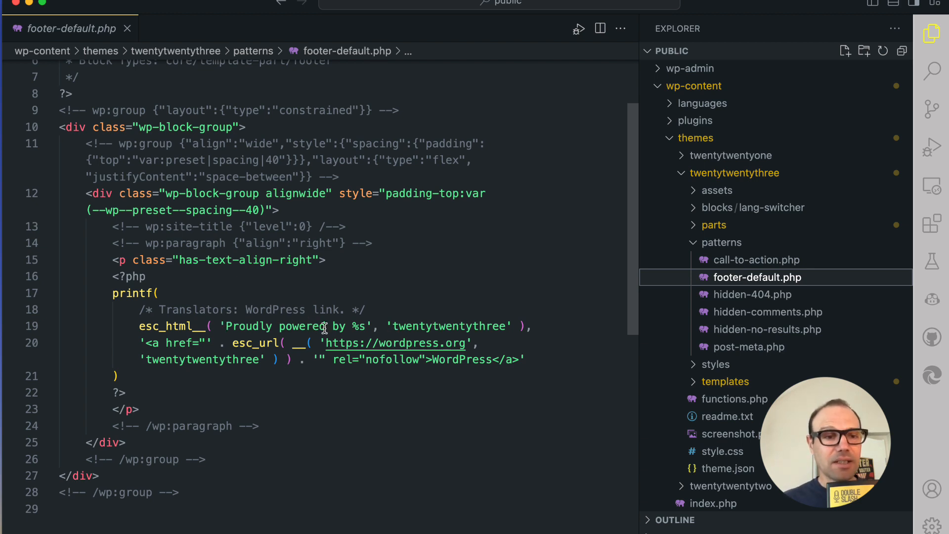
scroll(325, 329, "down", 1)
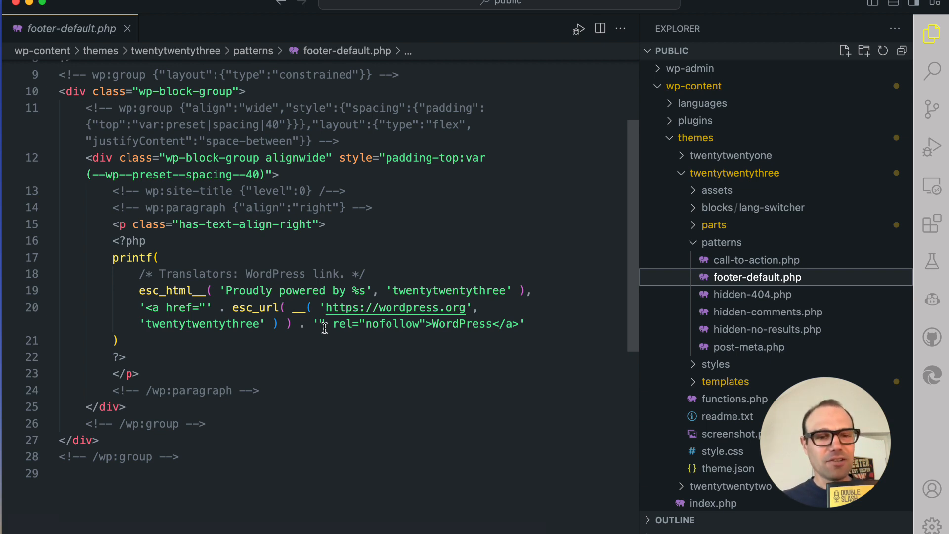
Step: Switch back to the browser and open the Header template part for editing in the site editor
key("super+Tab")
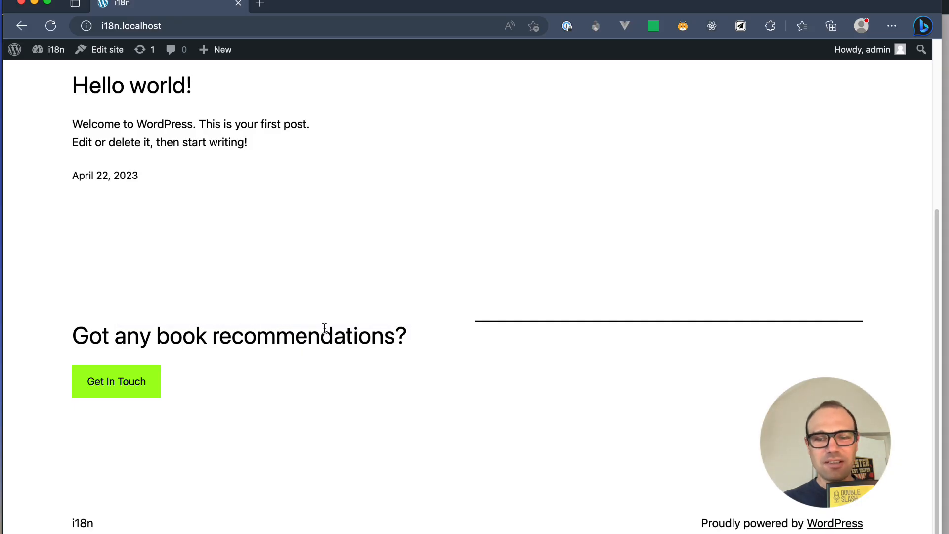
scroll(325, 329, "up", 5)
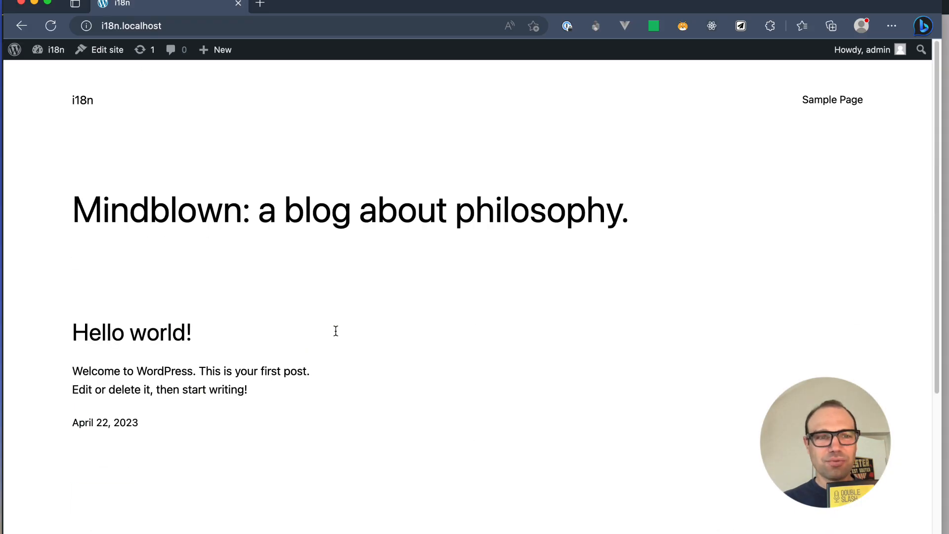
left_click(93, 56)
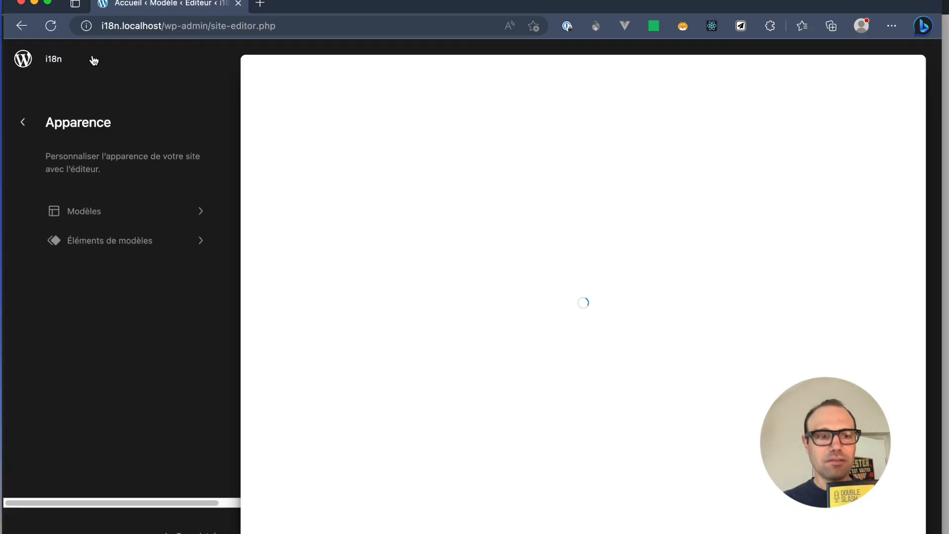
left_click(117, 241)
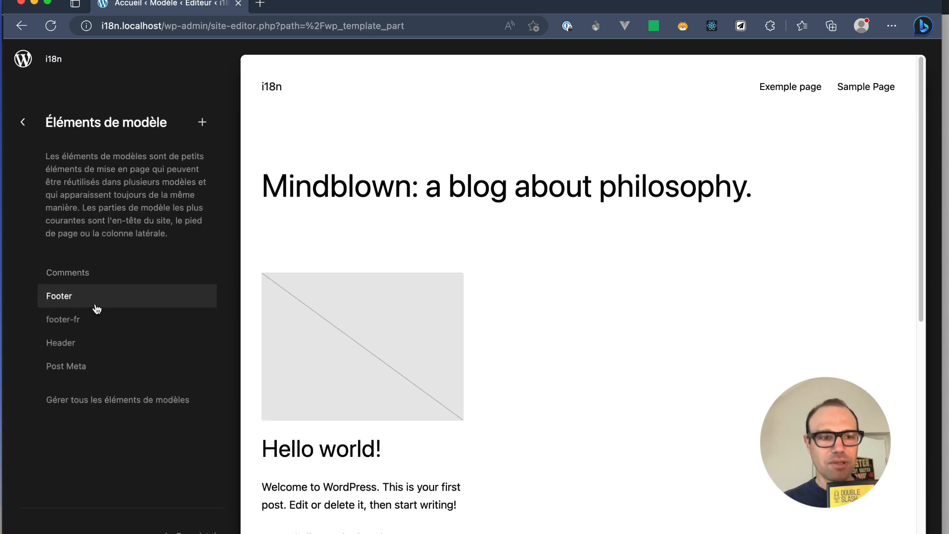
left_click(79, 341)
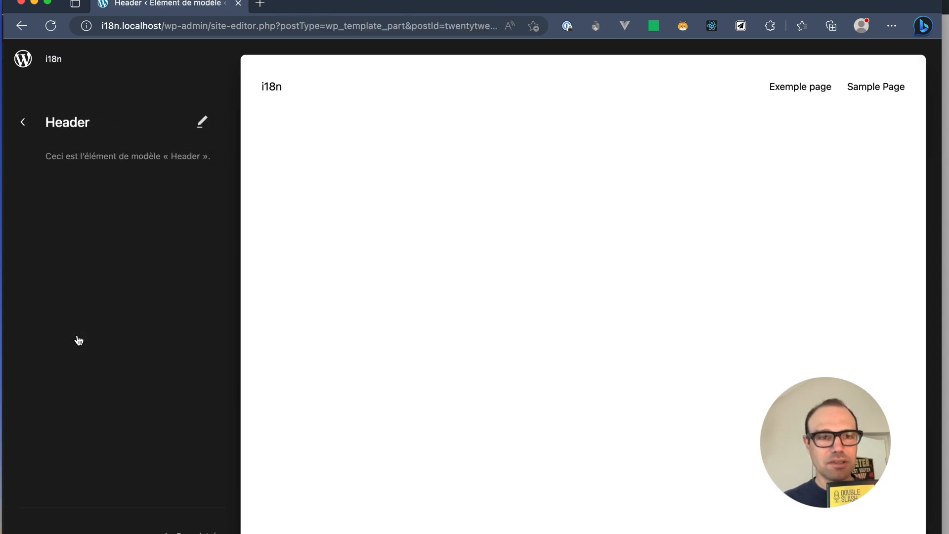
left_click(389, 97)
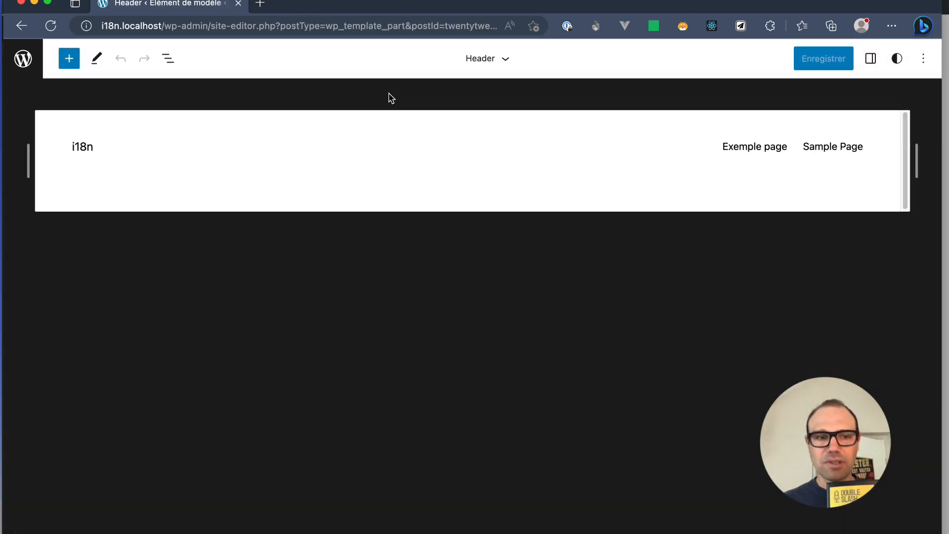
Step: Add a Lang Switcher block after the navigation in the header's row and save the Header template part
left_click(845, 176)
left_click(855, 178)
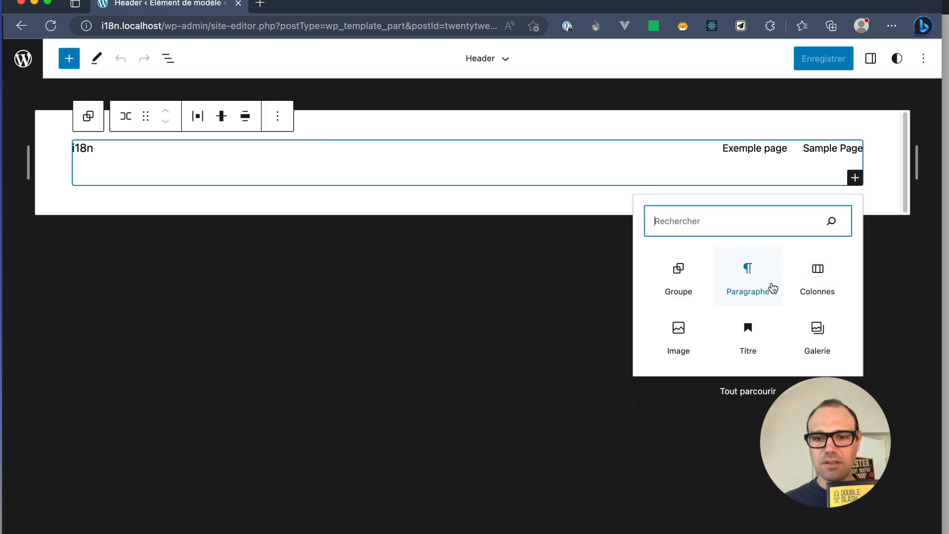
type("la")
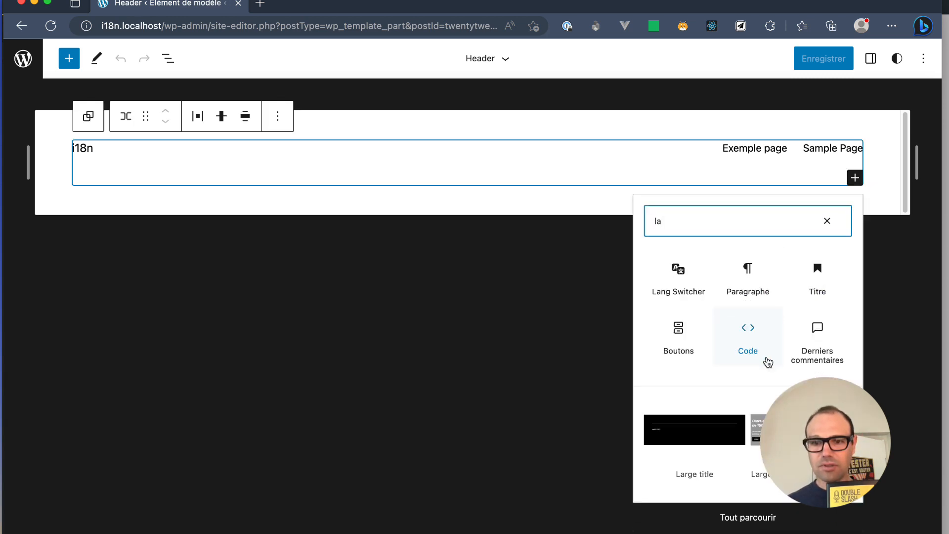
left_click(677, 283)
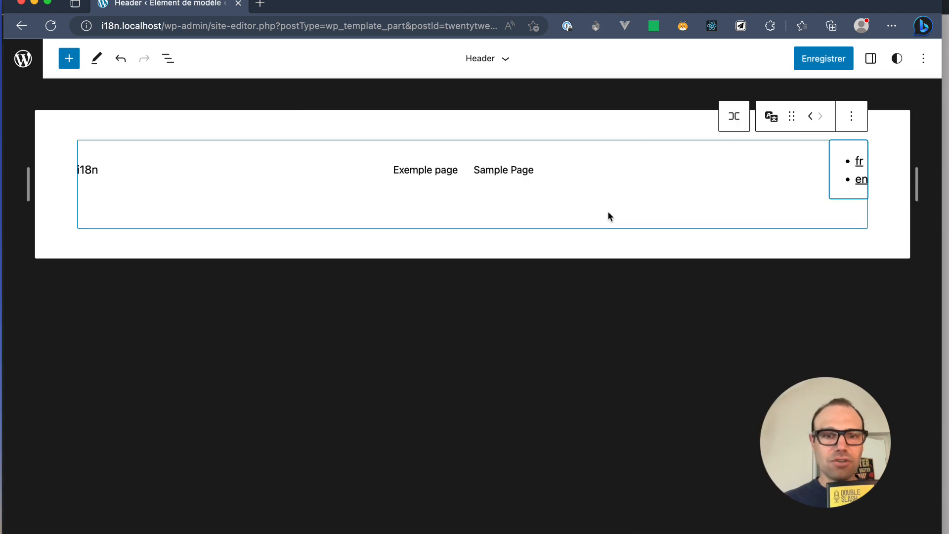
left_click(818, 60)
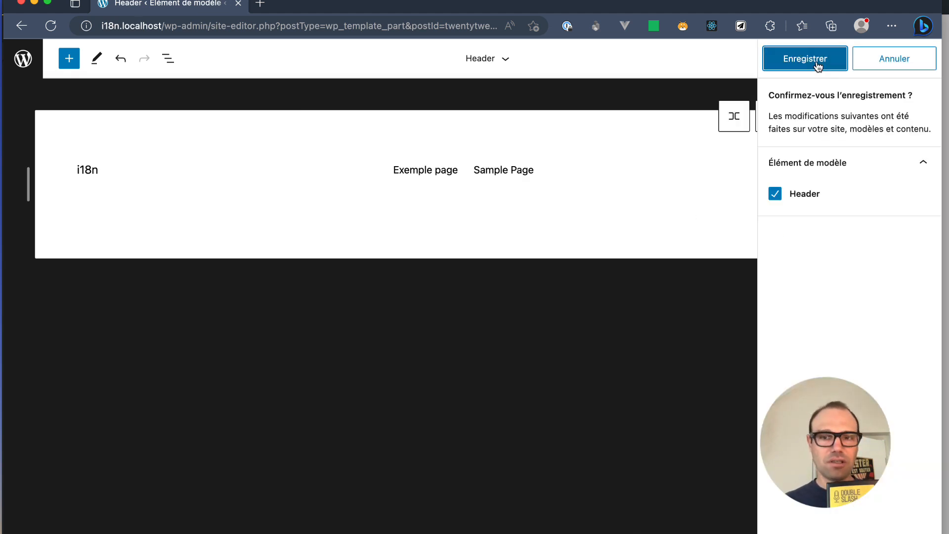
left_click(818, 64)
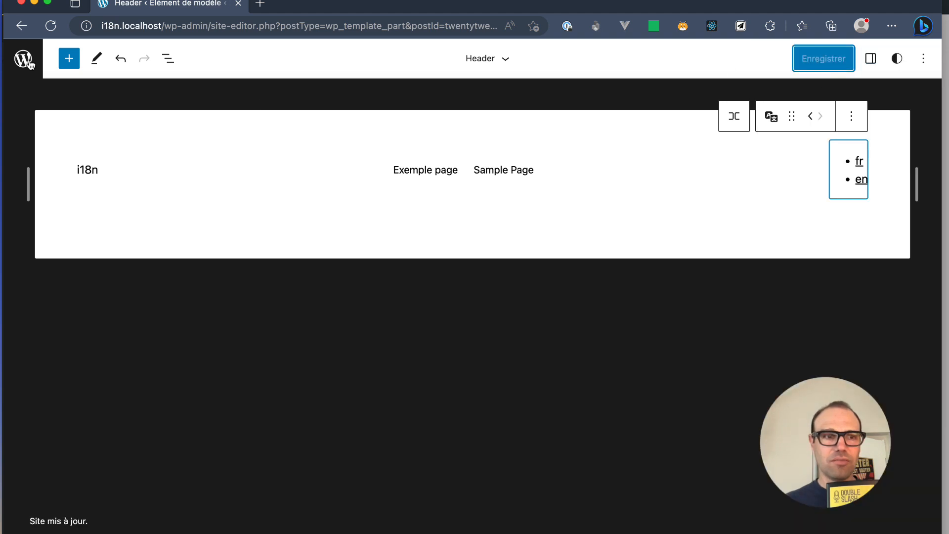
Step: Open the public home page, switch it to French with the language switcher, and check the page down to the footer
left_click(25, 60)
left_click(25, 59)
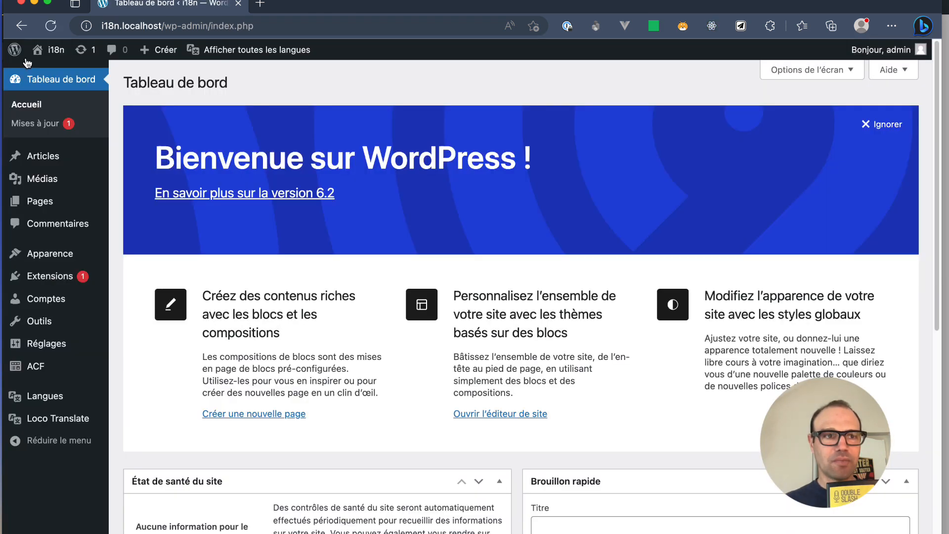
left_click(45, 57)
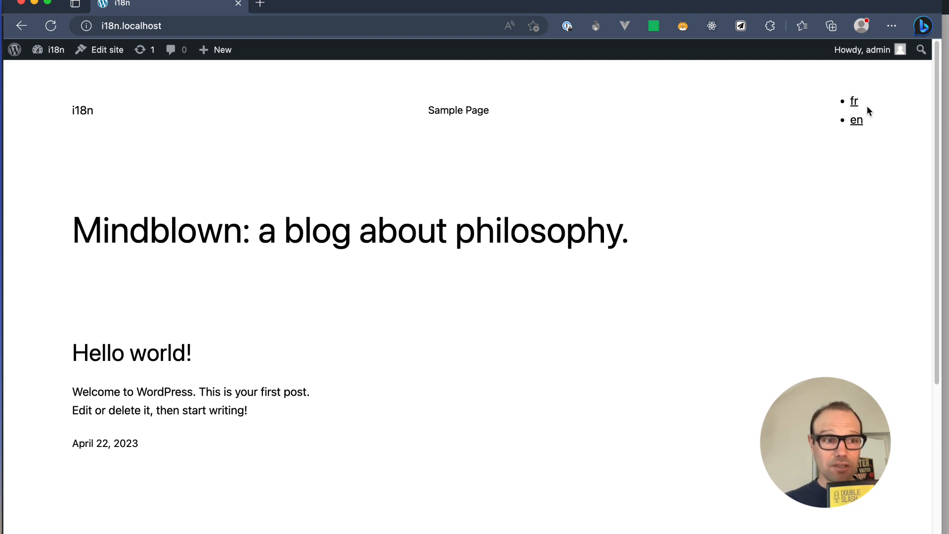
left_click(853, 102)
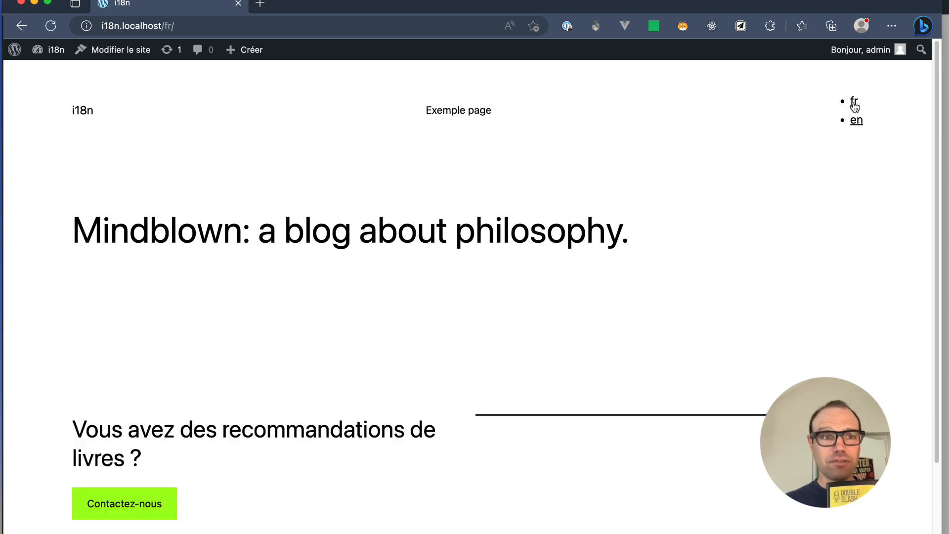
scroll(740, 232, "down", 3)
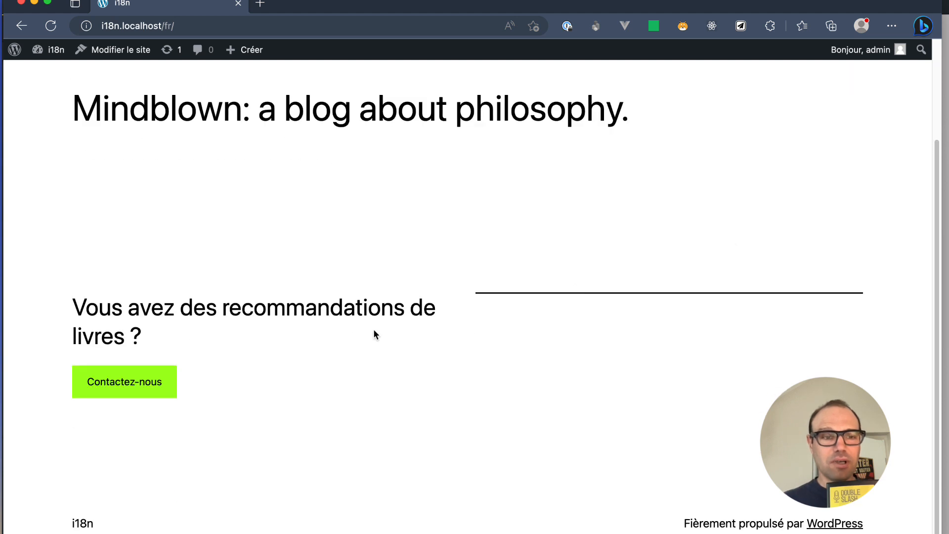
Step: Check the translated call-to-action and footer texts on the French home page, and look back at the source of footer-default.php
double_click(308, 306)
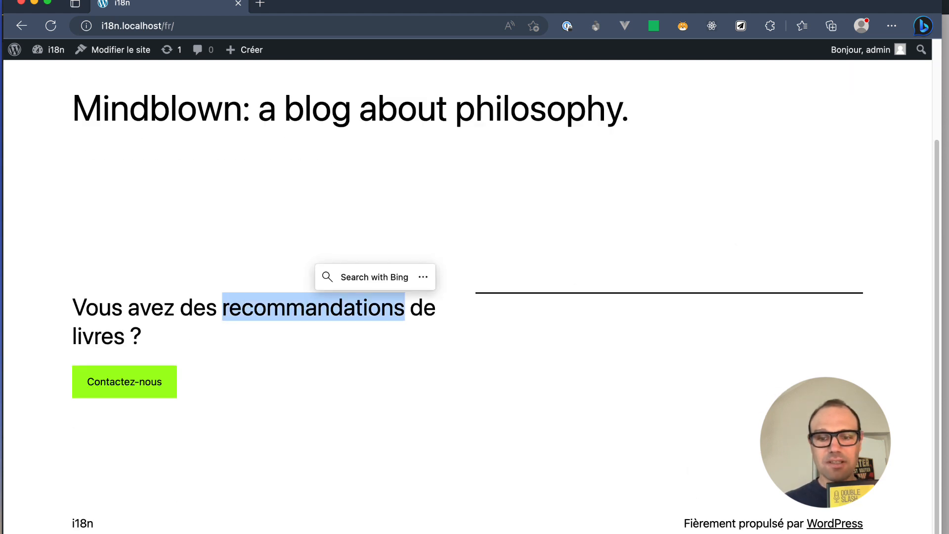
left_click(690, 527)
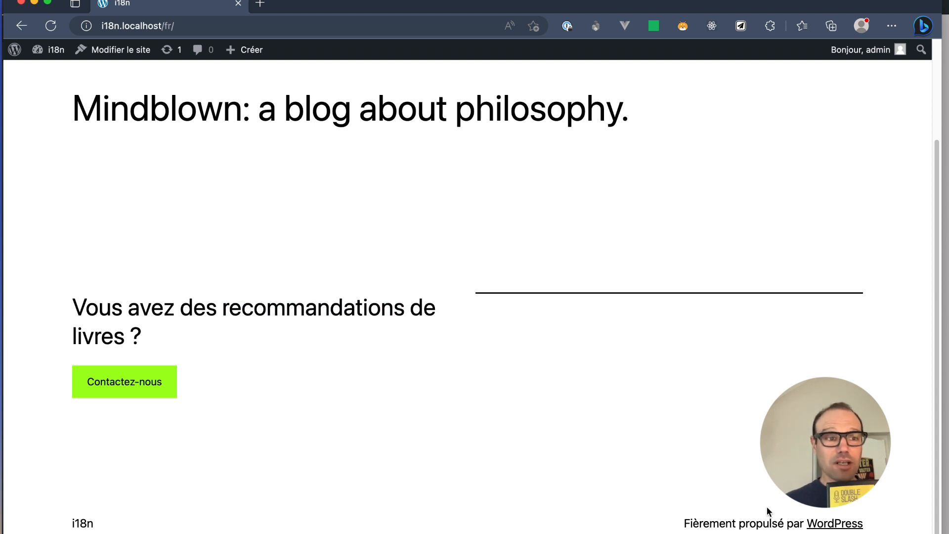
key("super+Tab")
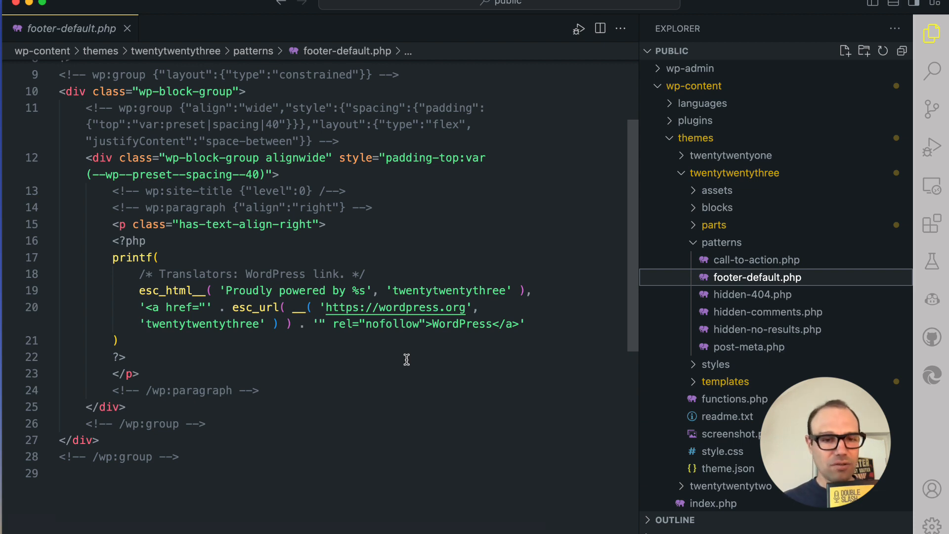
key("super+Tab")
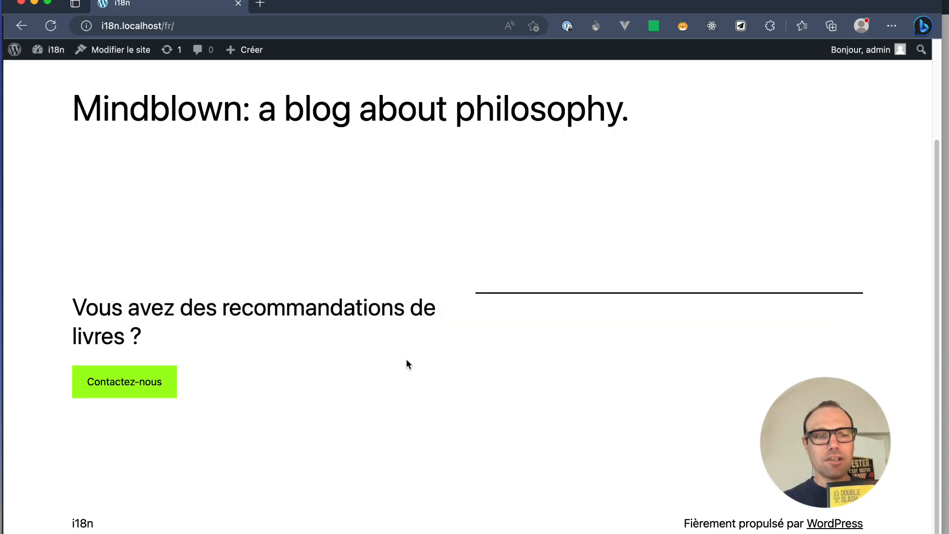
Step: Open the site editor from the French home page and show the list of template parts
left_click(115, 51)
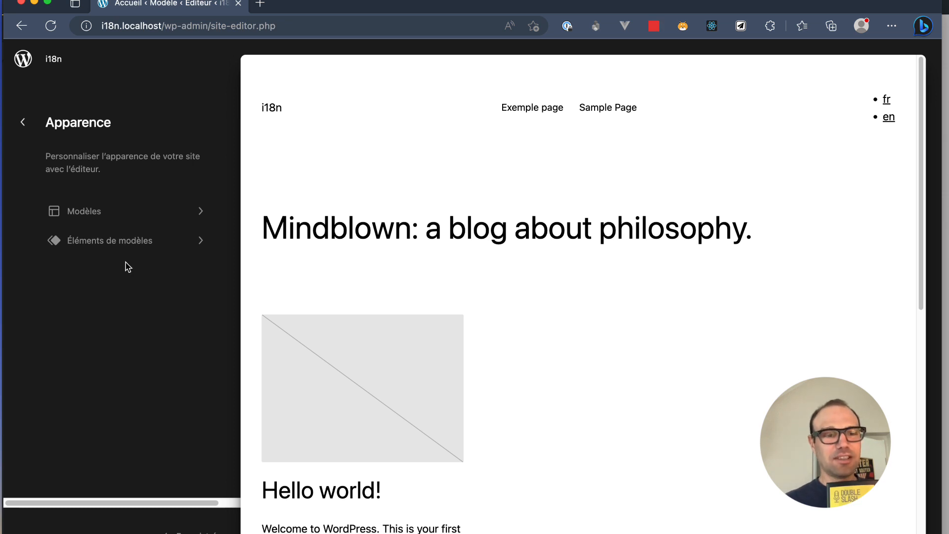
left_click(133, 244)
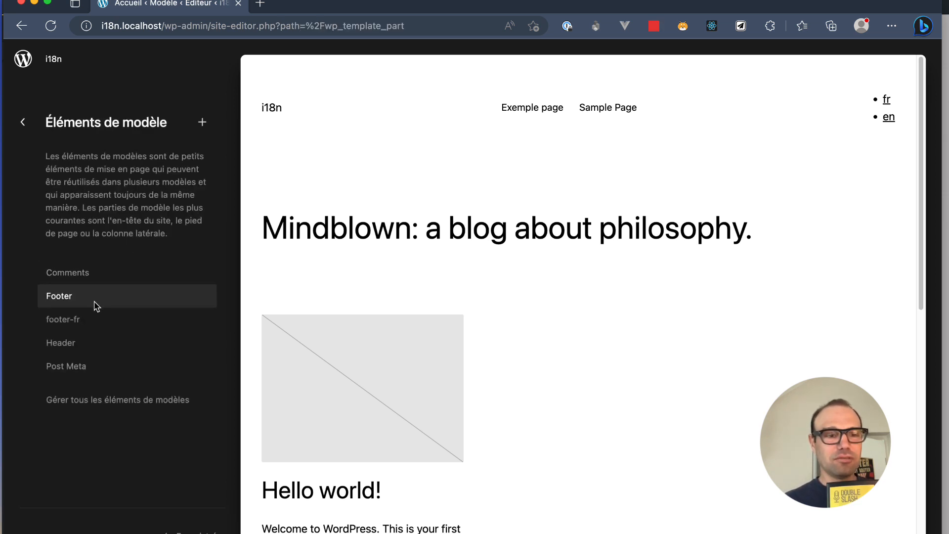
left_click(25, 124)
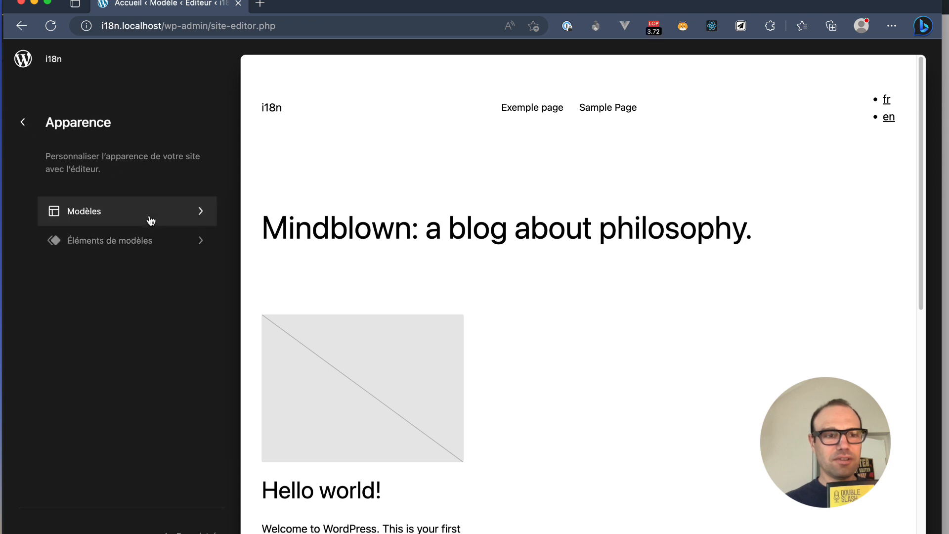
left_click(149, 240)
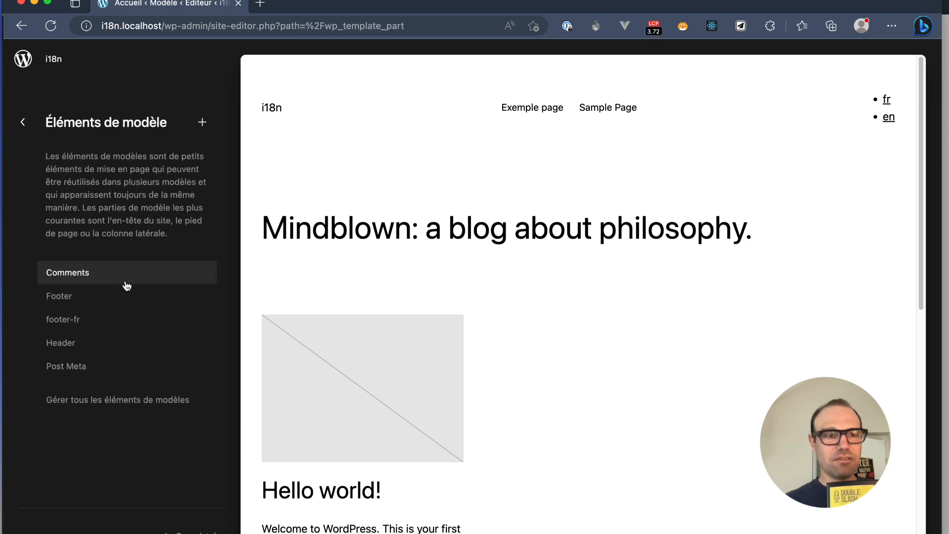
Step: Open the footer-fr template part for editing and set its area to Pied de page
left_click(105, 318)
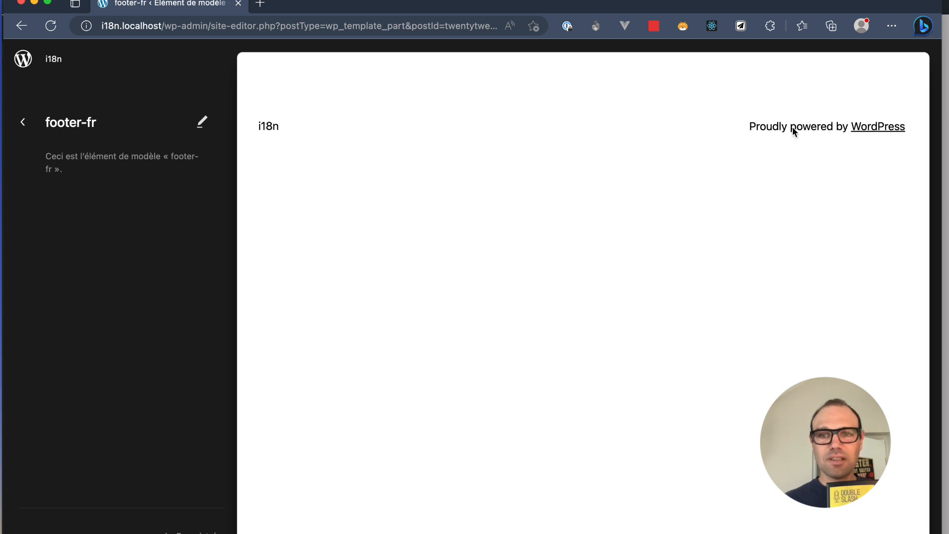
left_click(579, 130)
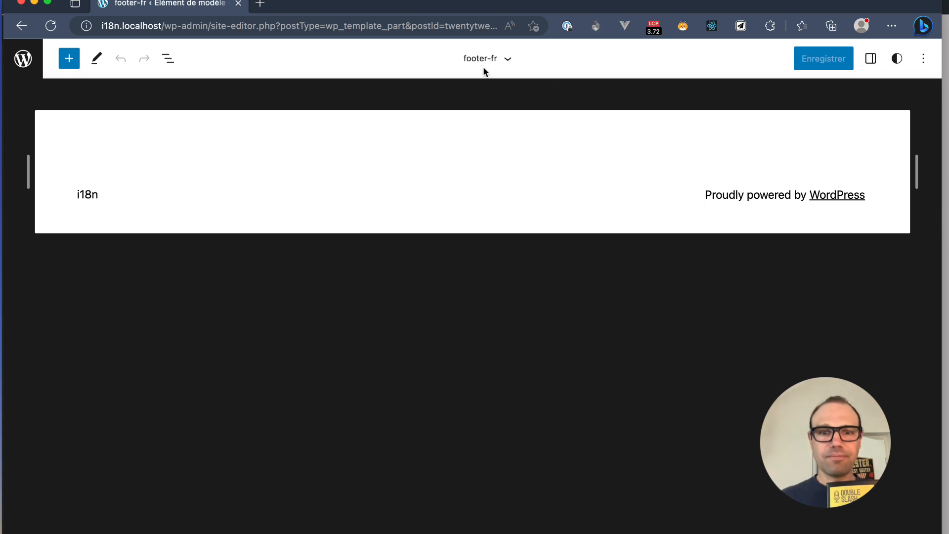
left_click(504, 59)
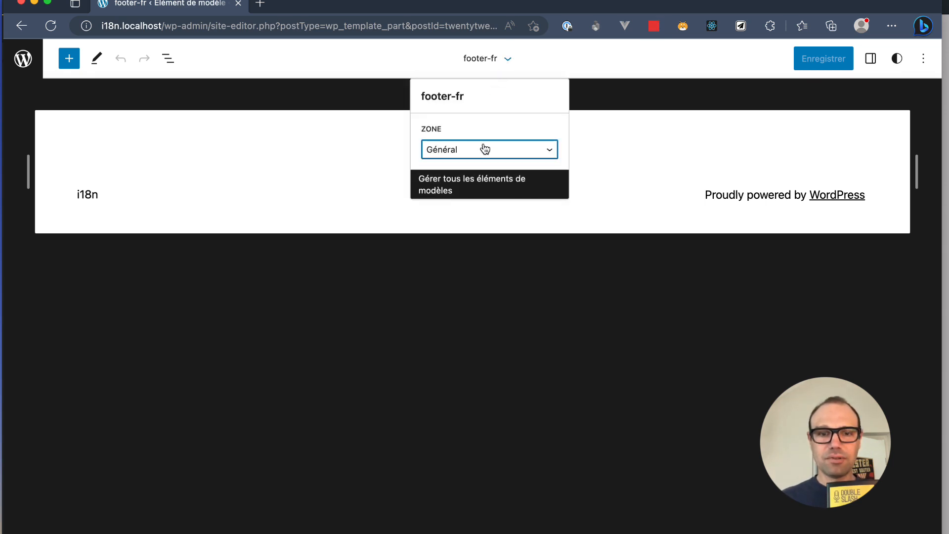
left_click(483, 148)
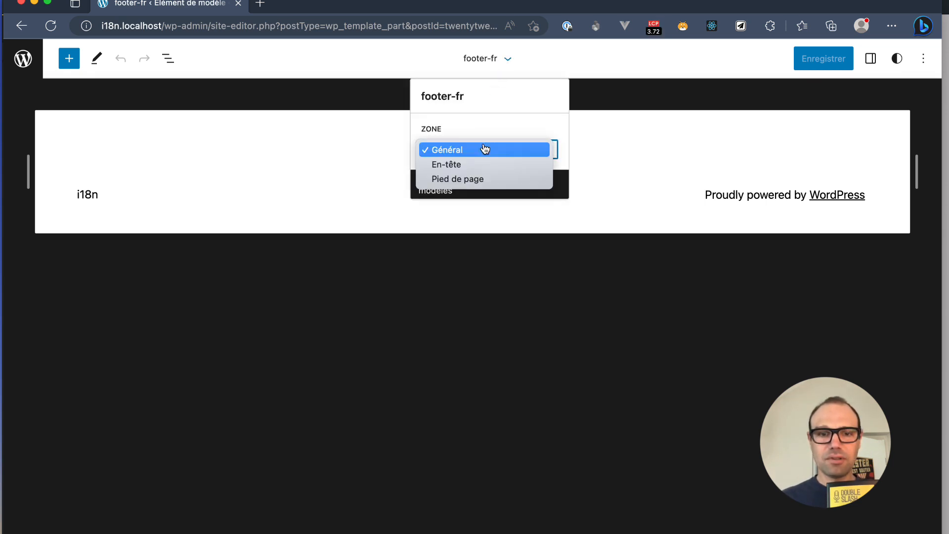
left_click(480, 178)
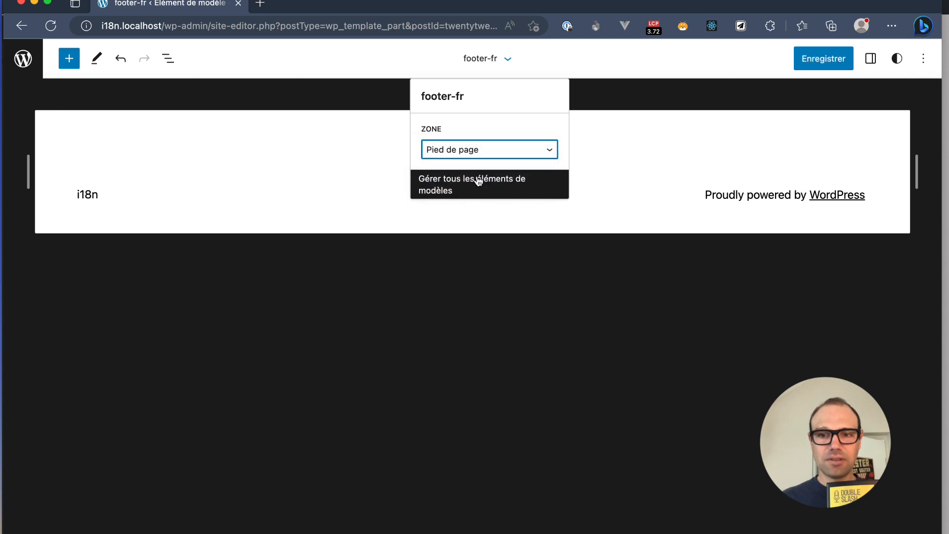
left_click(29, 64)
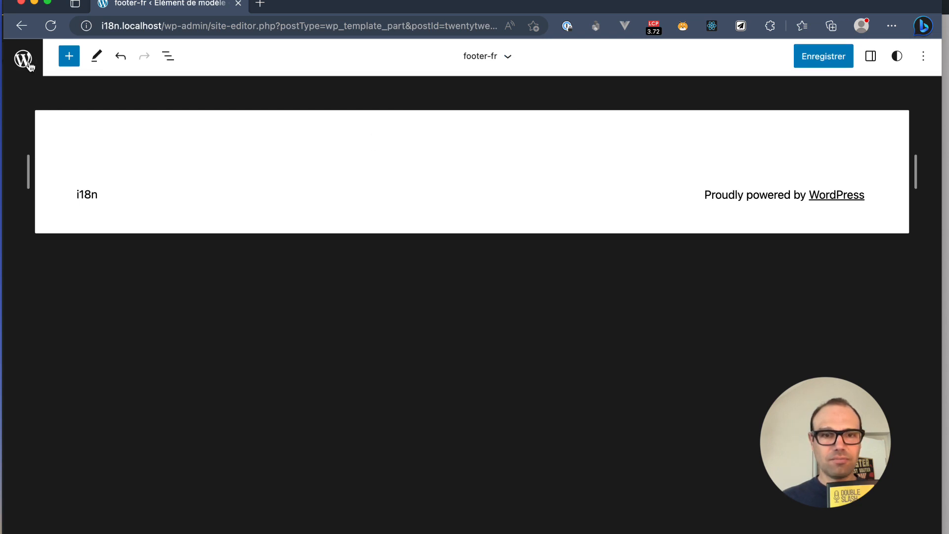
Step: Open the Footer template part and add a paragraph reading "/pppppp" between the site title and the WordPress credit
left_click(24, 121)
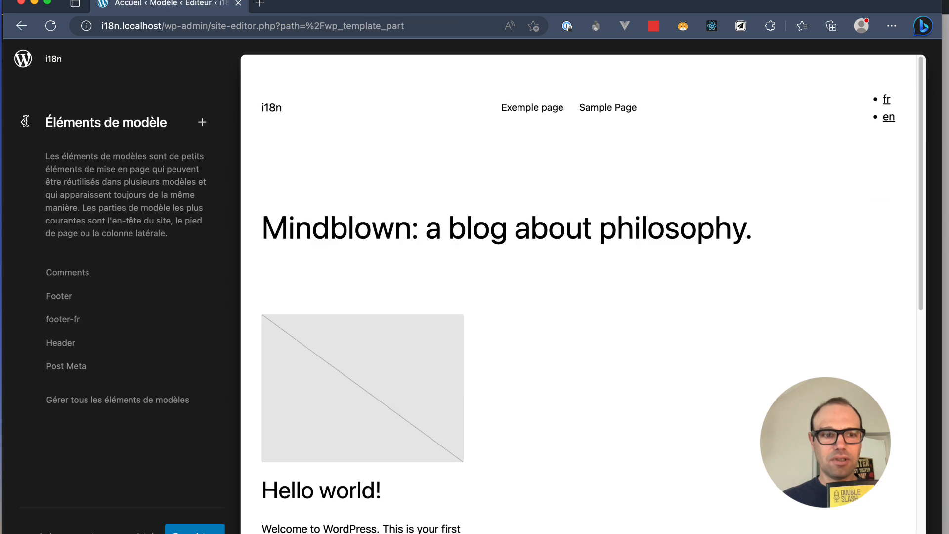
left_click(88, 304)
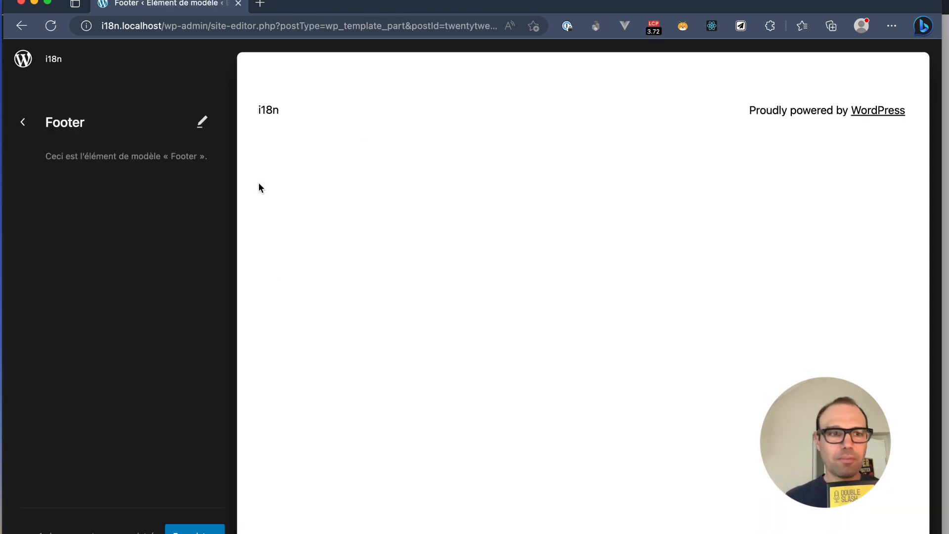
left_click(791, 116)
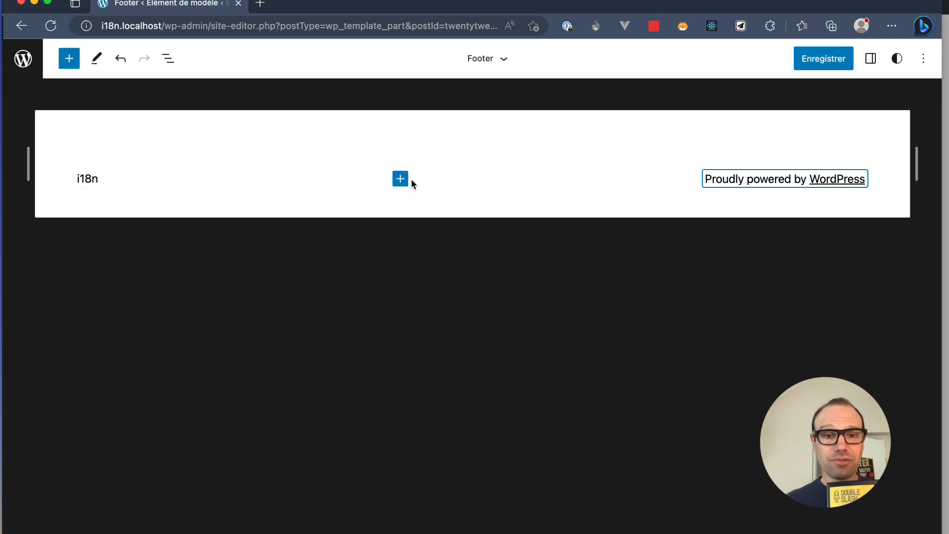
left_click(406, 182)
left_click(396, 282)
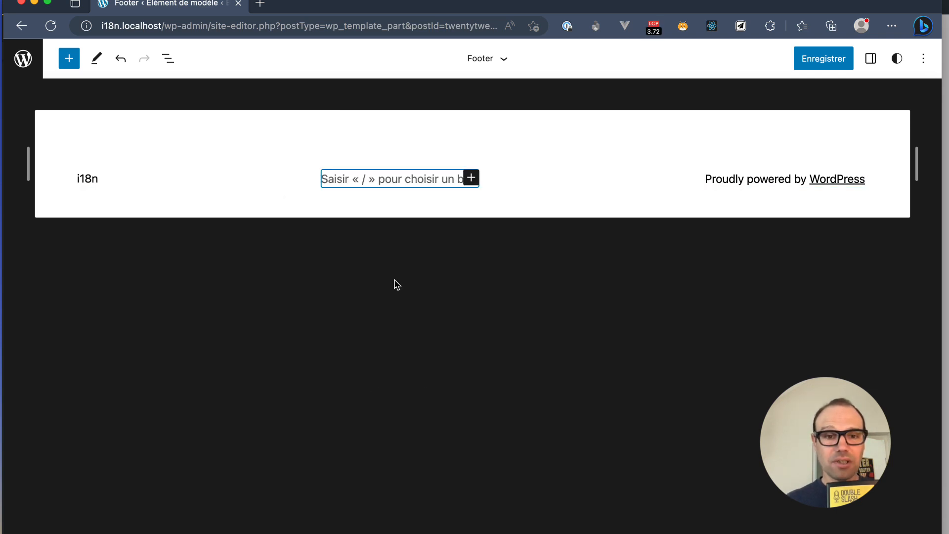
type("/")
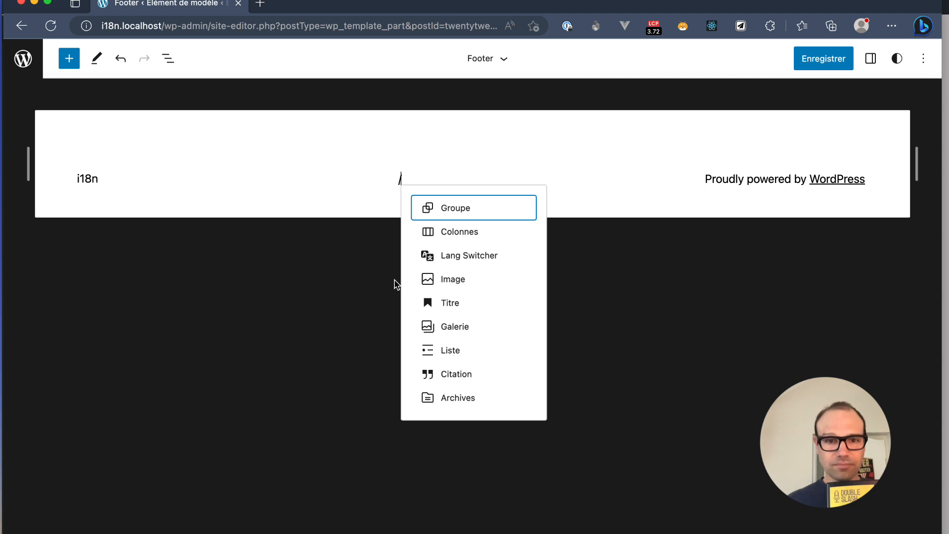
type("pppppp")
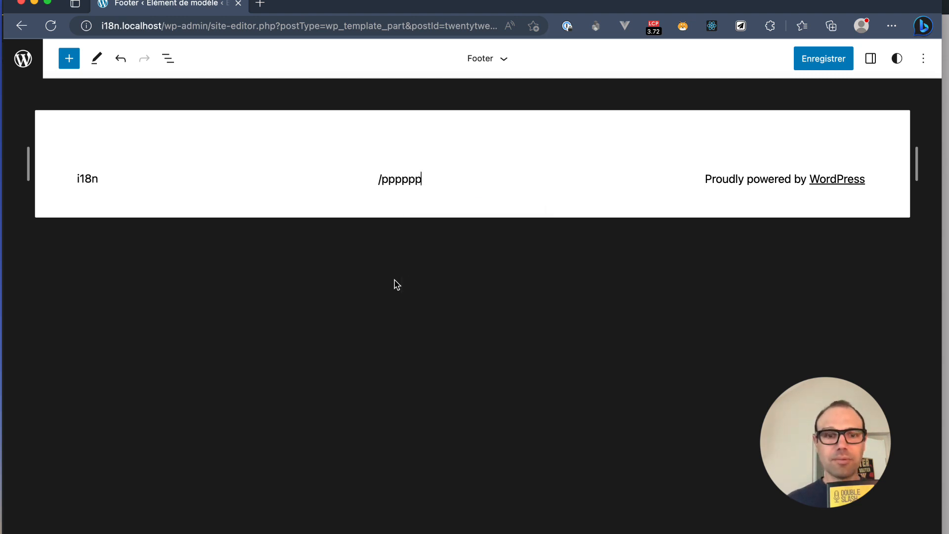
Step: Save only the Footer template part, excluding footer-fr, and leave the site editor for the dashboard, discarding the unsaved changes
left_click(806, 63)
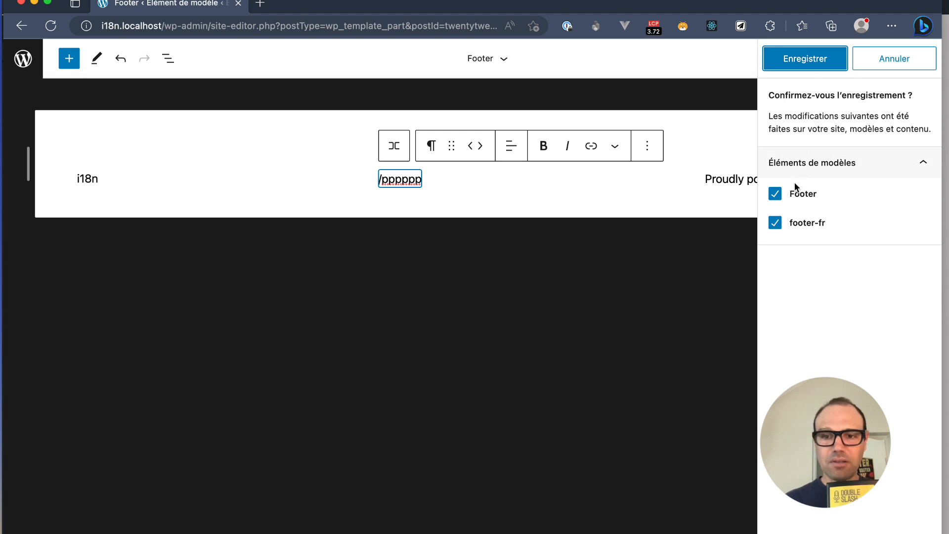
left_click(775, 224)
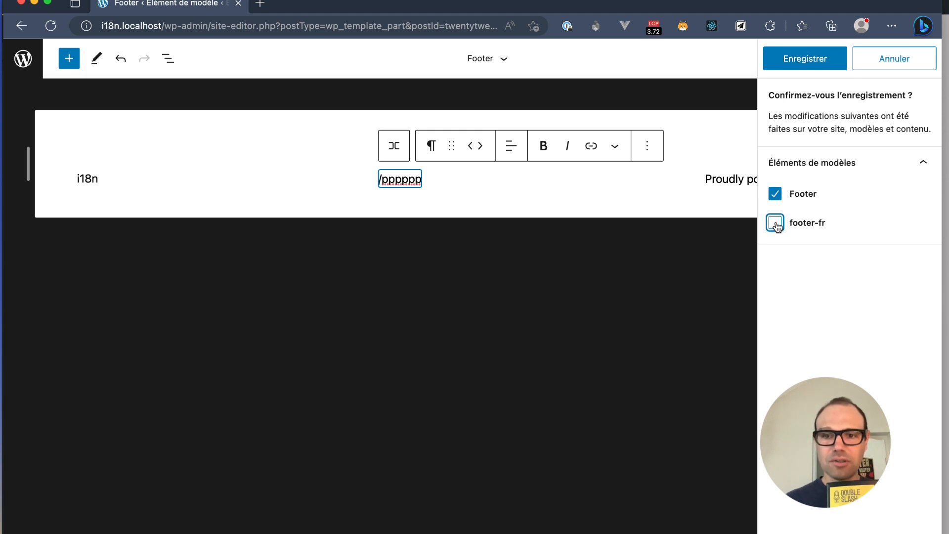
left_click(799, 60)
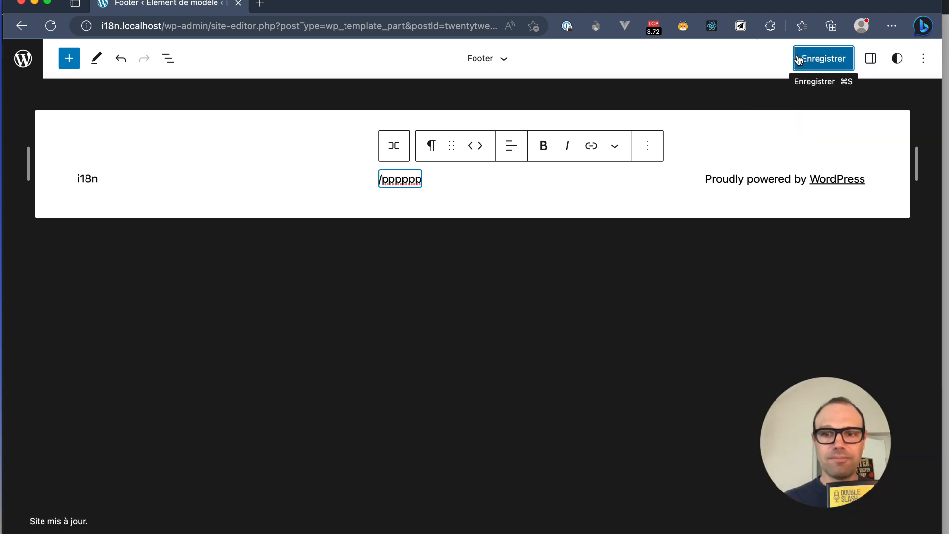
left_click(39, 63)
left_click(32, 61)
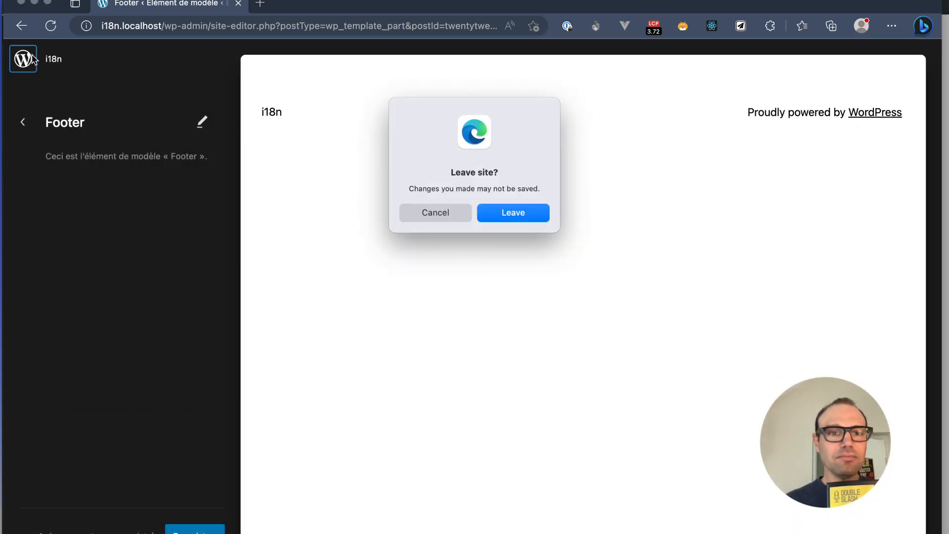
left_click(513, 213)
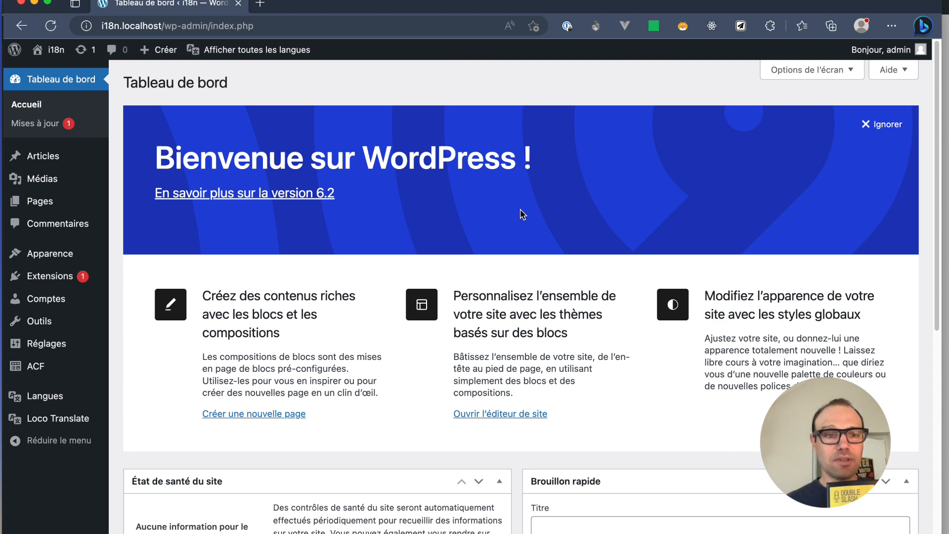
Step: Open the public home page and compare its footer in English and in French
left_click(57, 49)
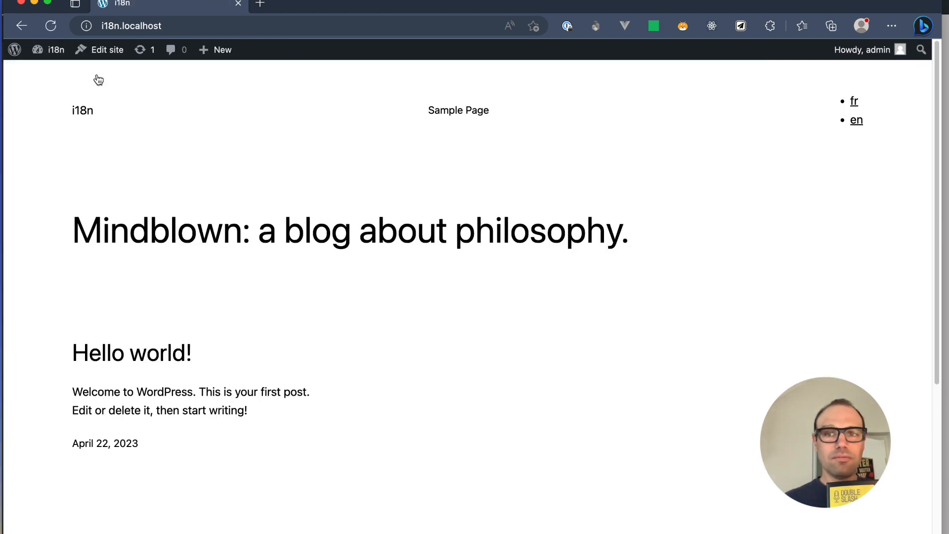
scroll(849, 316, "down", 5)
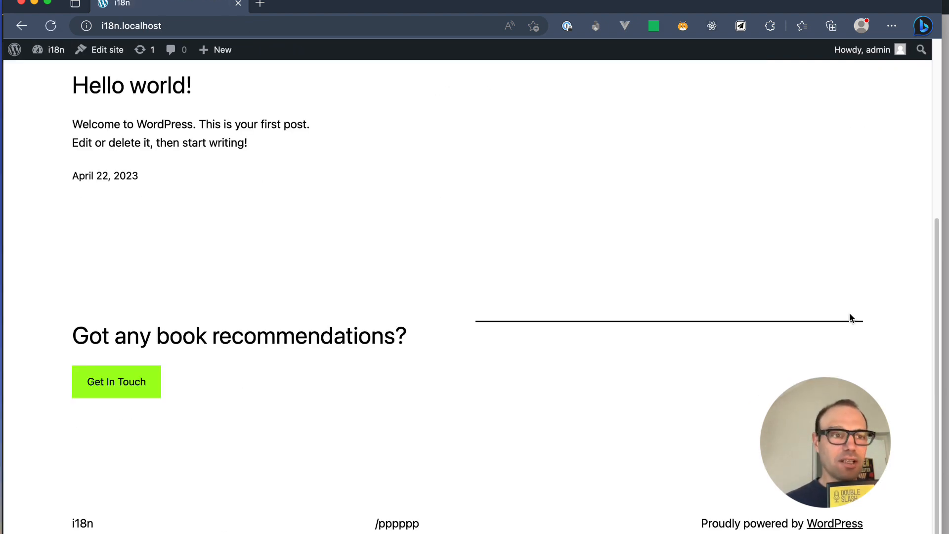
scroll(850, 316, "up", 5)
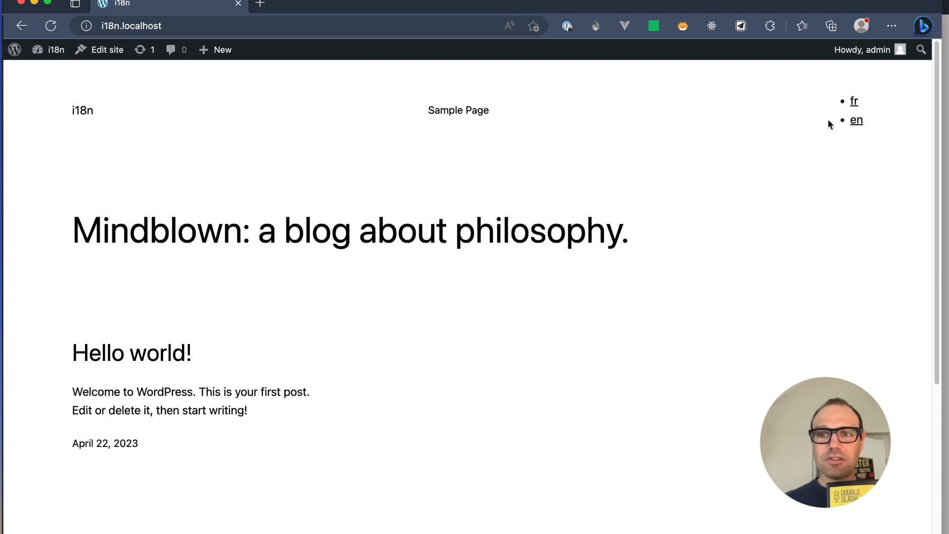
left_click(853, 102)
scroll(790, 231, "down", 3)
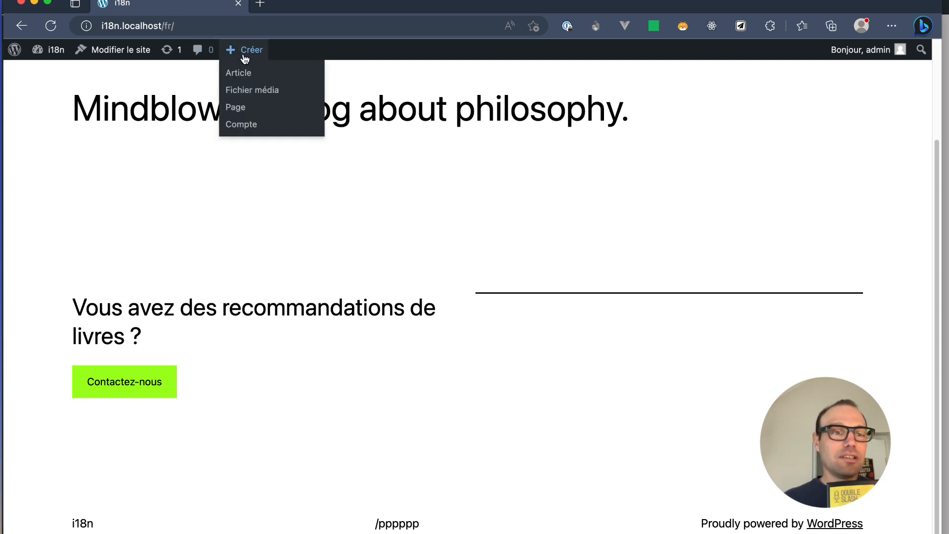
Step: Open the Page template in the site editor and examine its block markup in the code editor, down to the footer template part
left_click(144, 56)
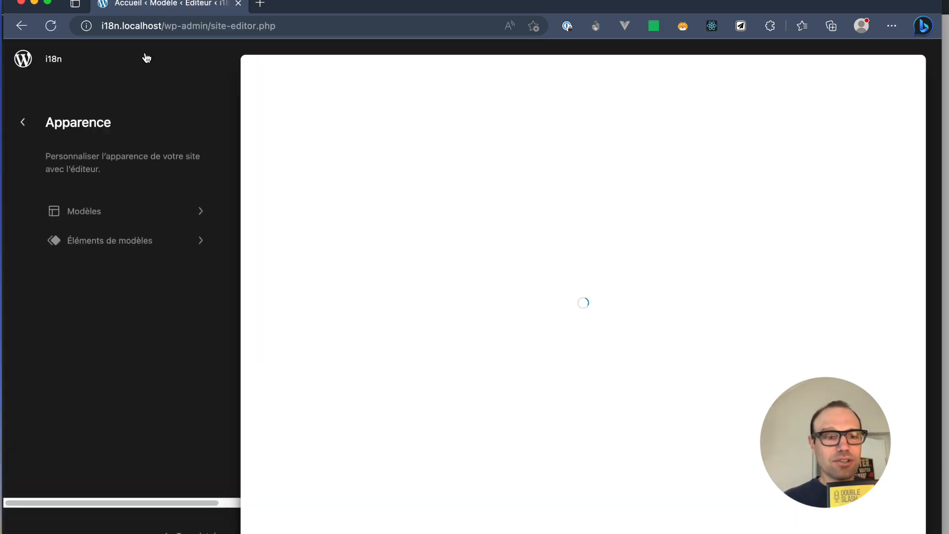
left_click(108, 215)
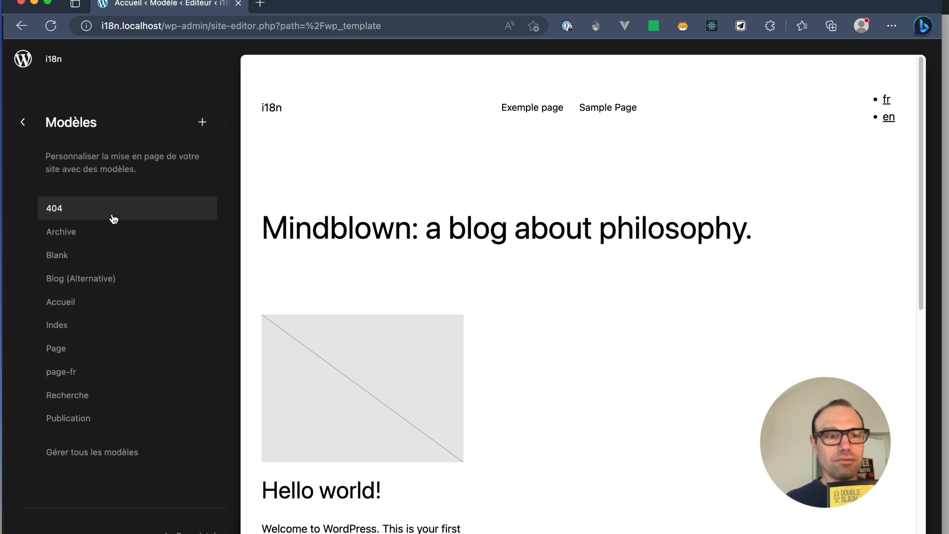
left_click(99, 354)
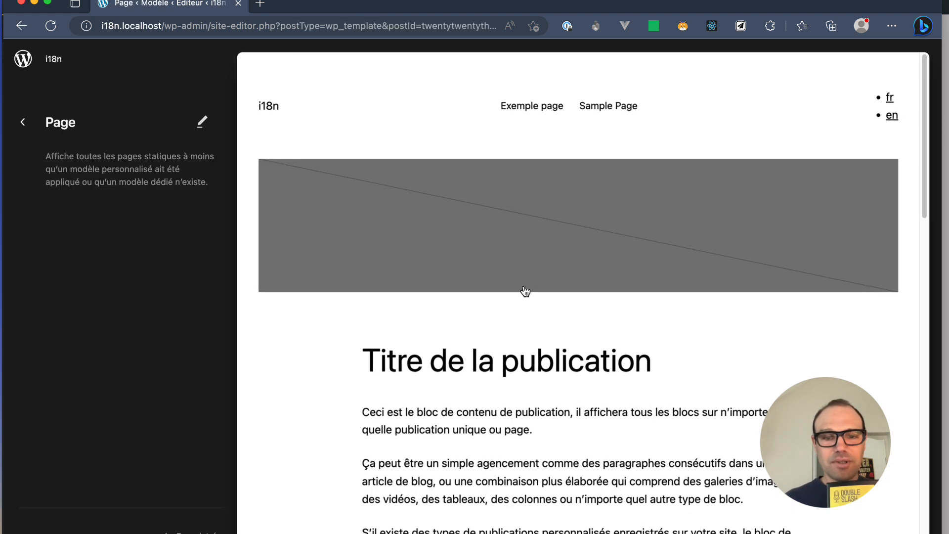
scroll(276, 134, "down", 2)
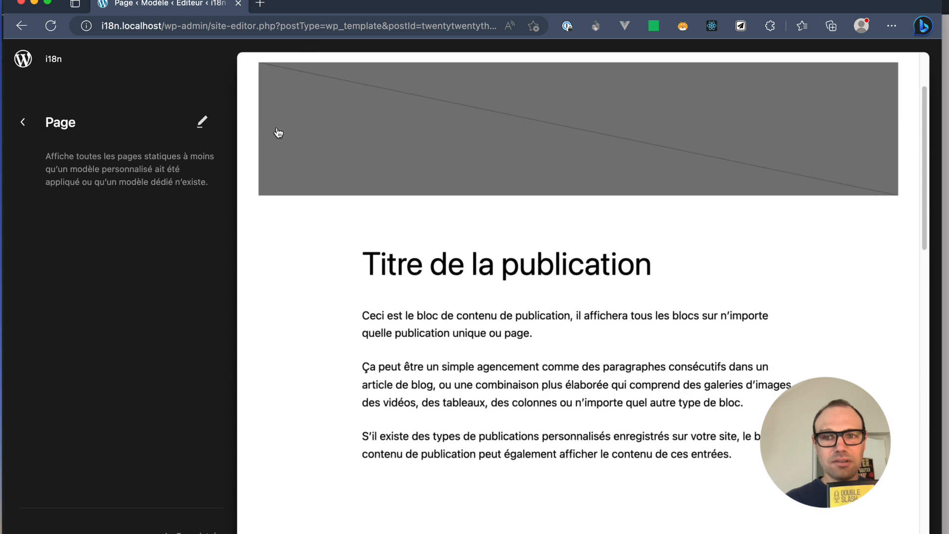
left_click(388, 278)
key("super+shift+alt+m")
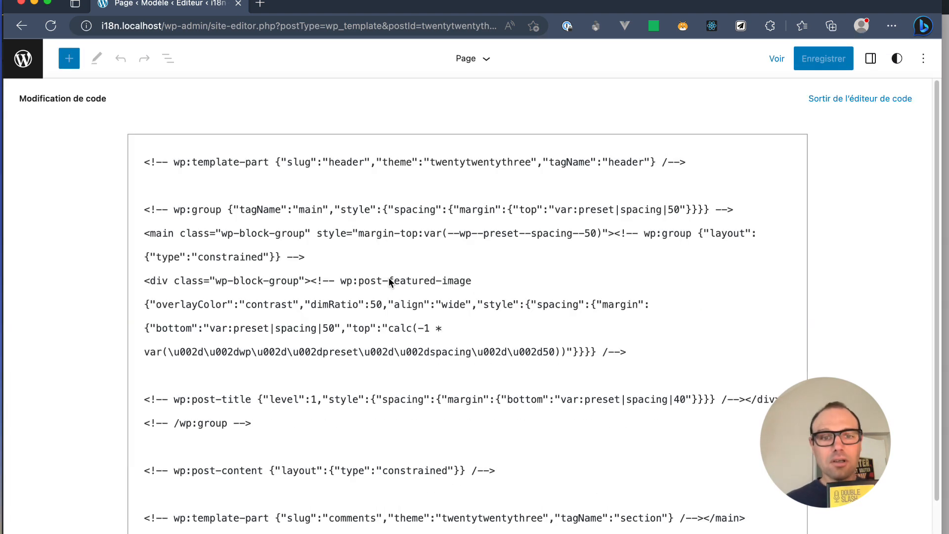
scroll(389, 277, "down", 2)
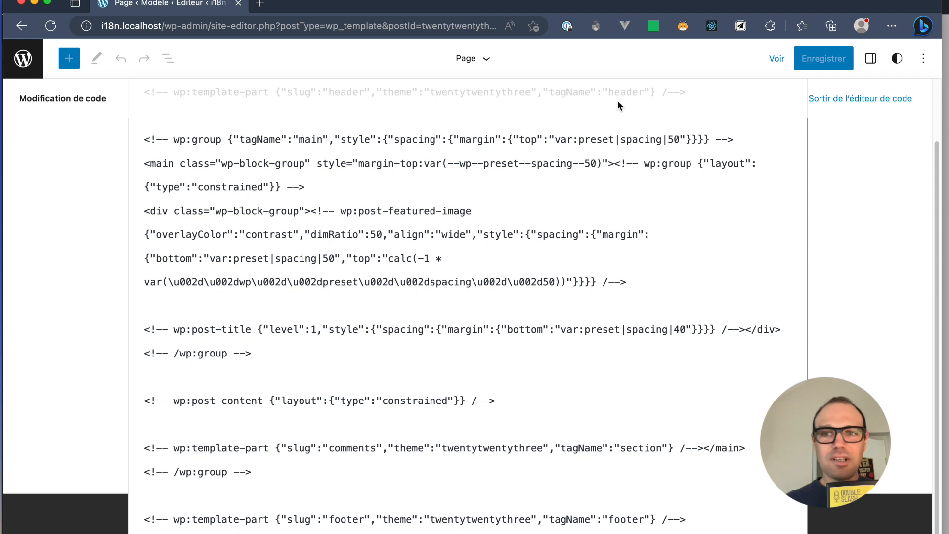
Step: Leave the code editor and the Page template, and open the full management list of template parts
left_click(848, 94)
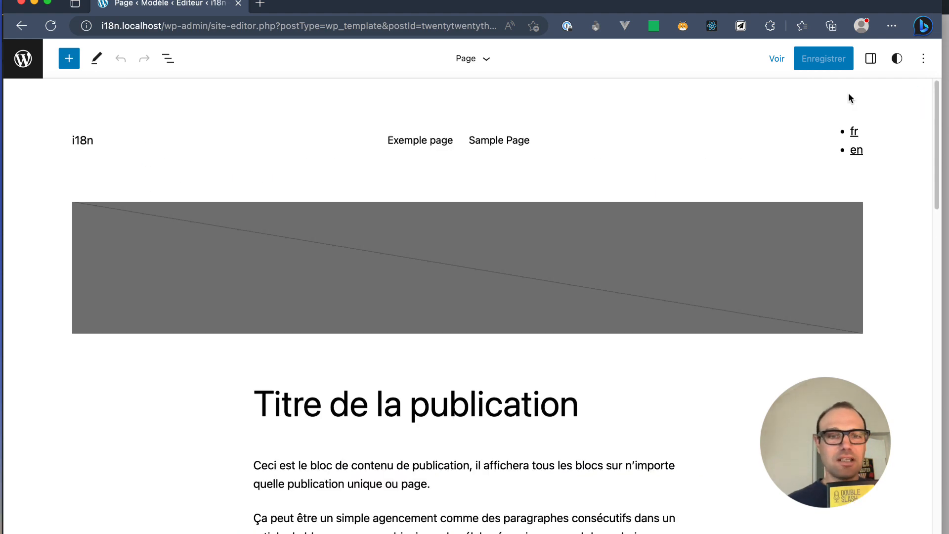
left_click(22, 59)
left_click(22, 122)
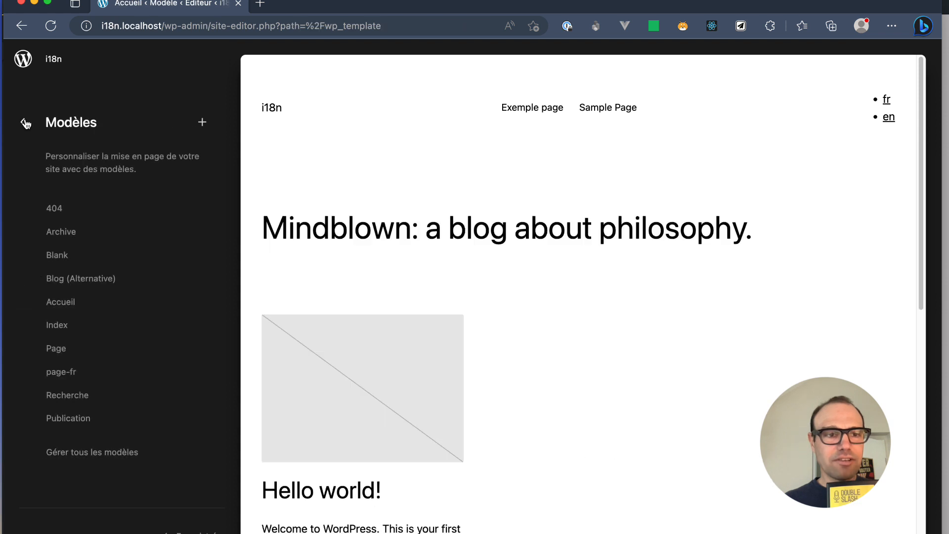
left_click(18, 124)
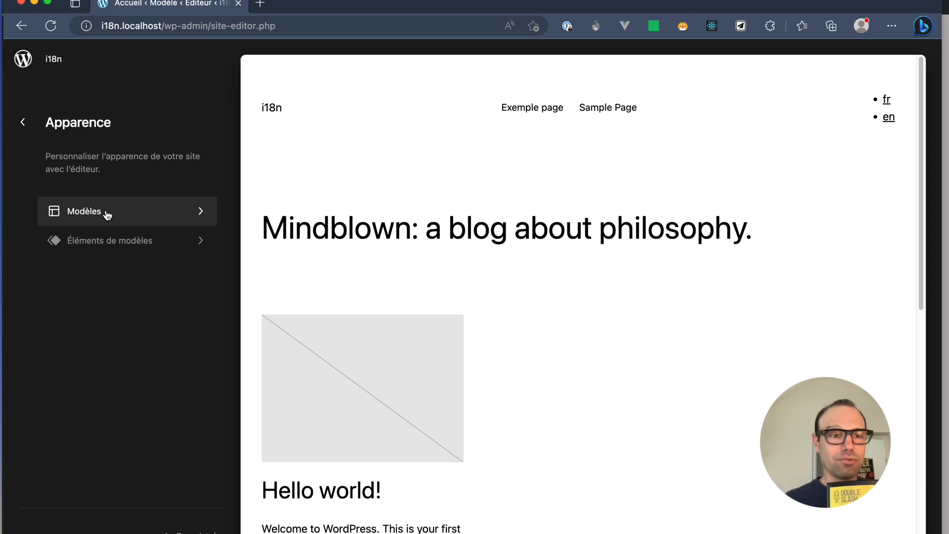
left_click(101, 241)
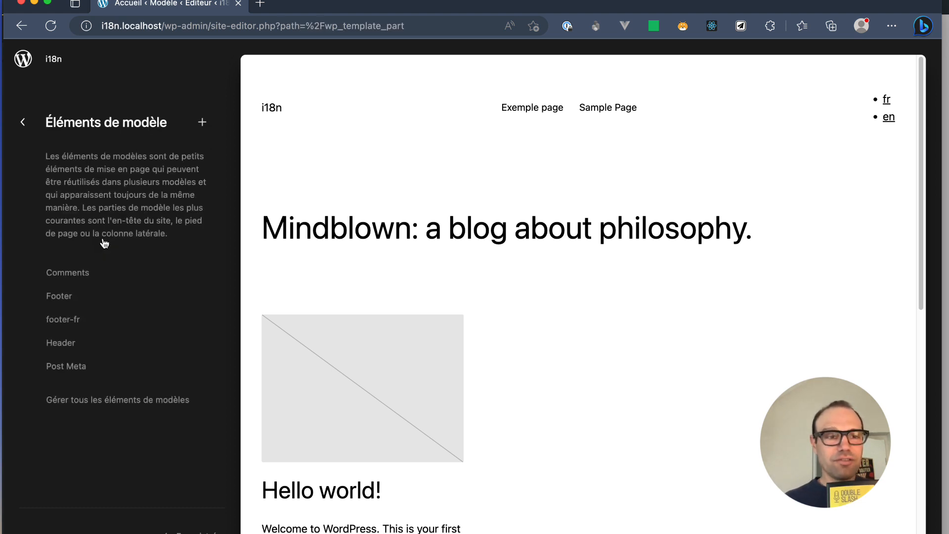
left_click(101, 400)
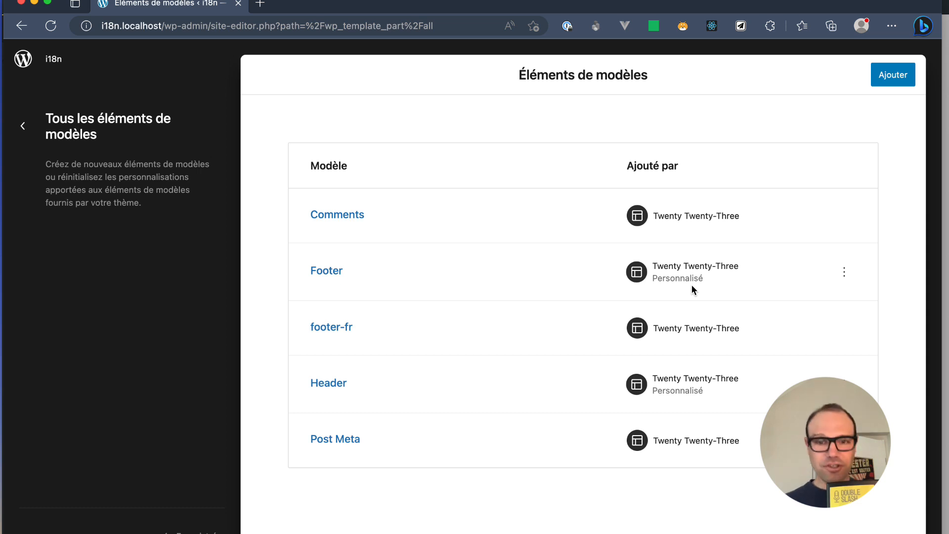
Step: Review the footer-default.php pattern in Visual Studio Code, and in the browser clear the Footer template part's customizations
key("super+Tab")
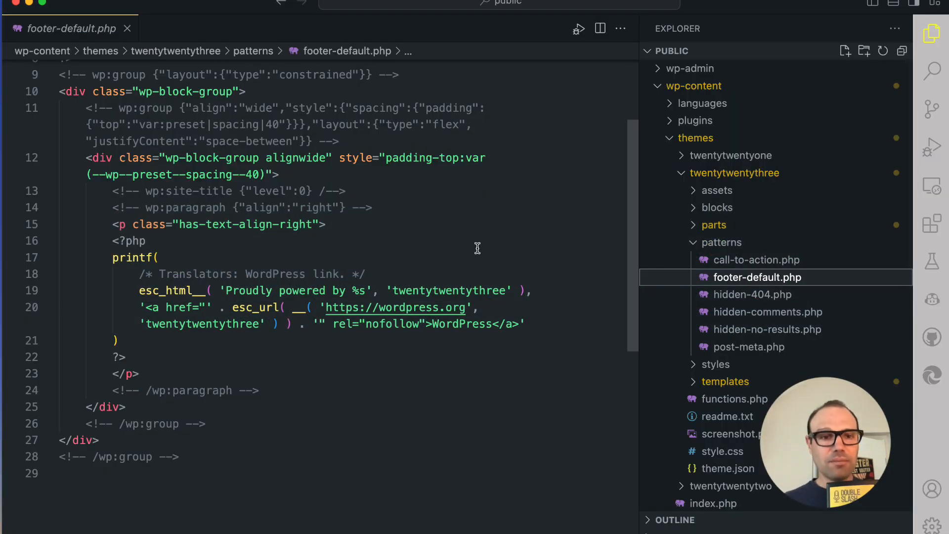
key("super+Tab")
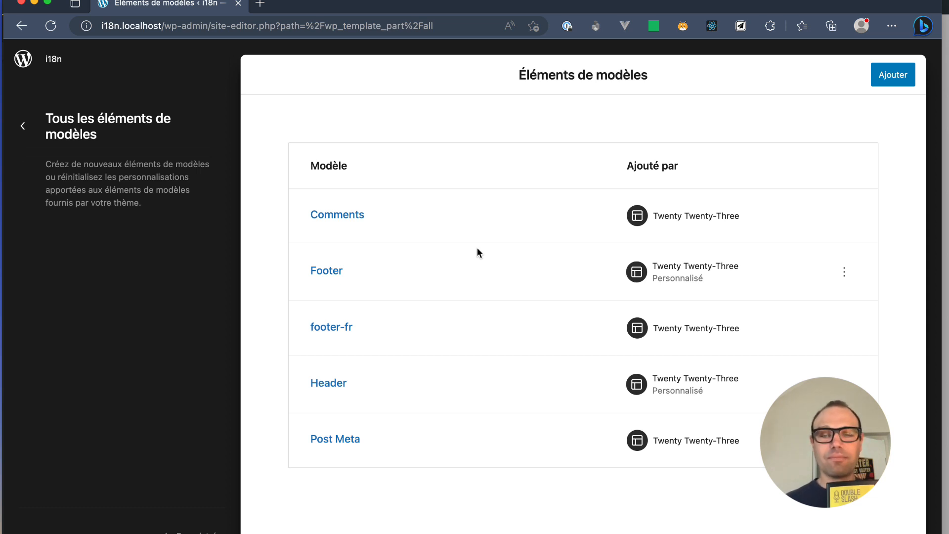
left_click(843, 271)
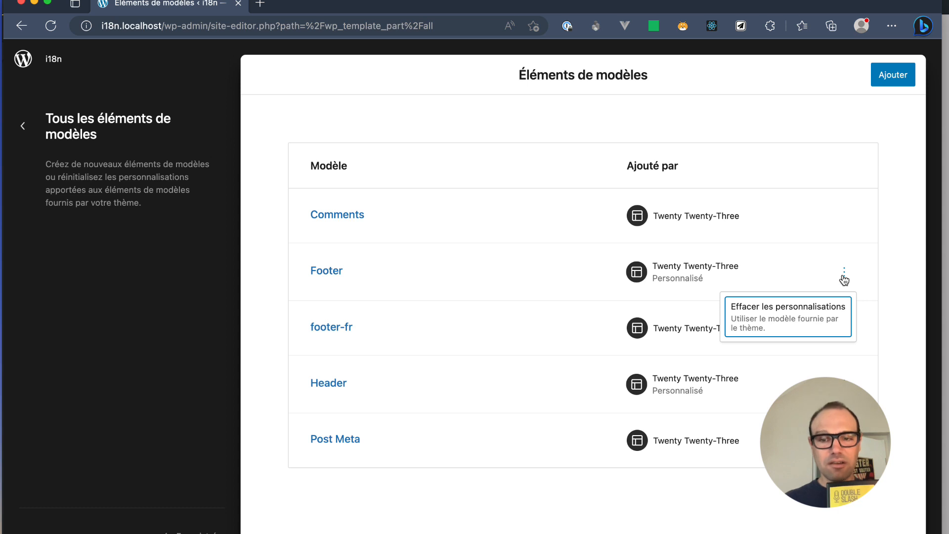
left_click(824, 310)
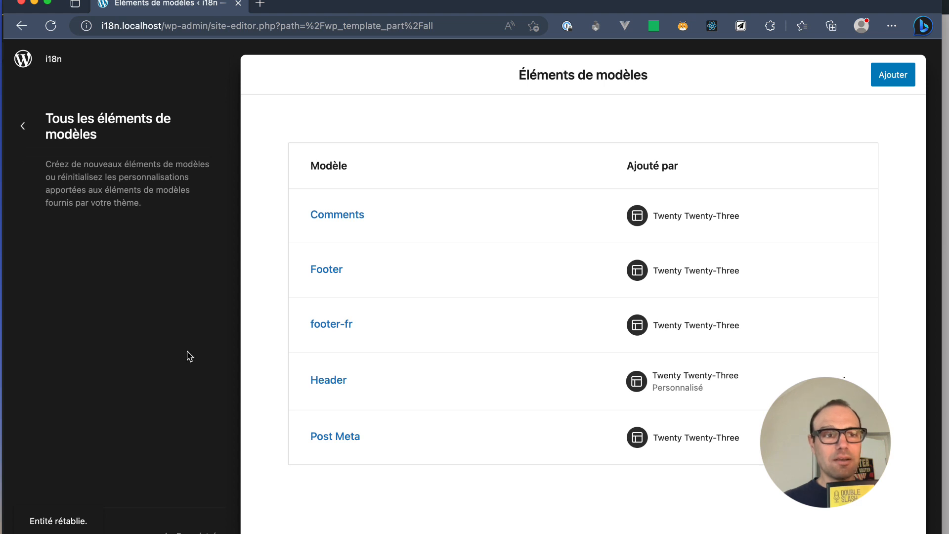
Step: Open the public home page and check its footer in English and in French
left_click(25, 60)
left_click(48, 51)
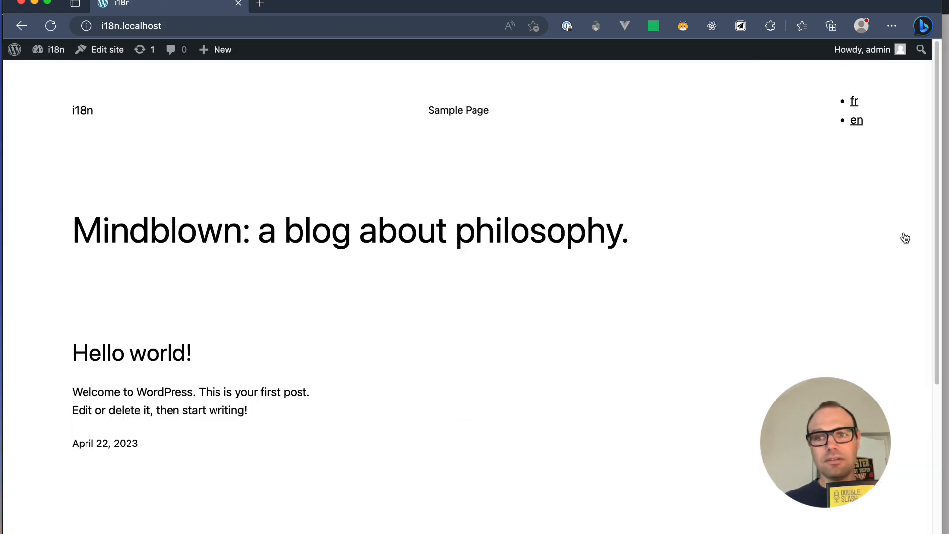
scroll(699, 257, "down", 5)
scroll(698, 257, "up", 2)
scroll(698, 258, "up", 4)
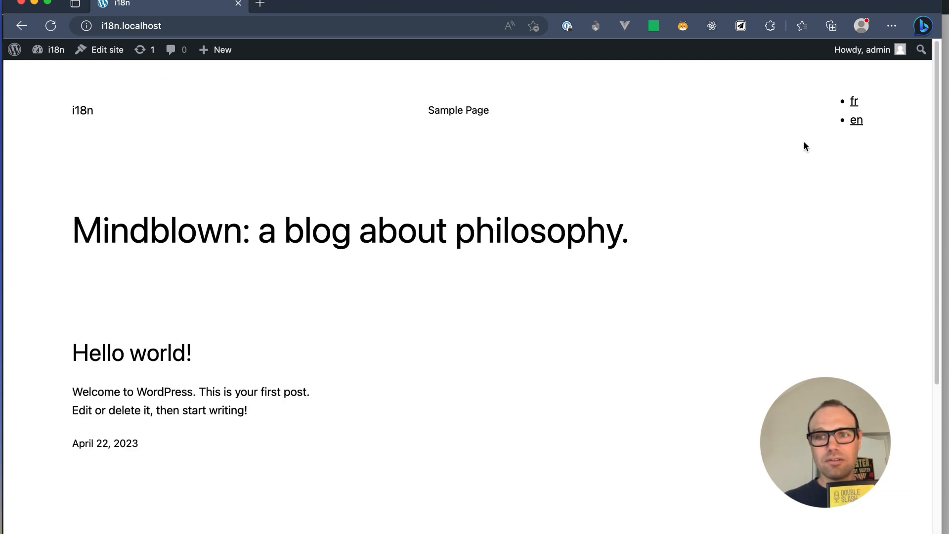
left_click(852, 103)
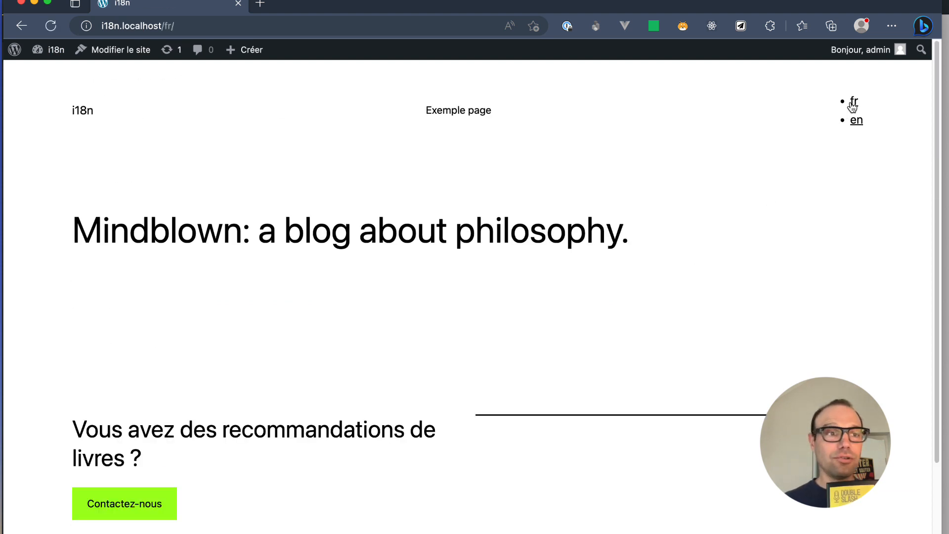
scroll(709, 313, "down", 3)
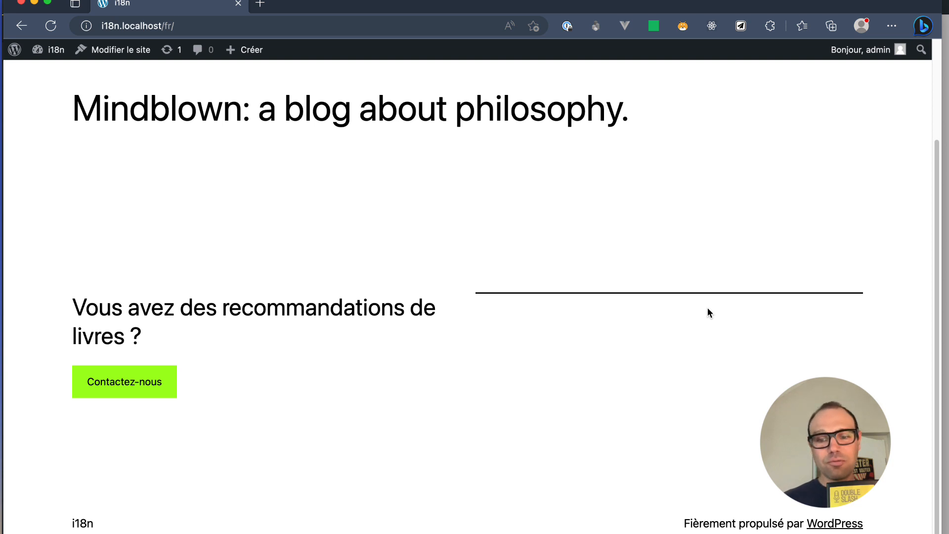
Step: In Visual Studio Code, add date('s'); above printf in footer-default.php, save it, and reload the French home page in the browser
key("super+Tab")
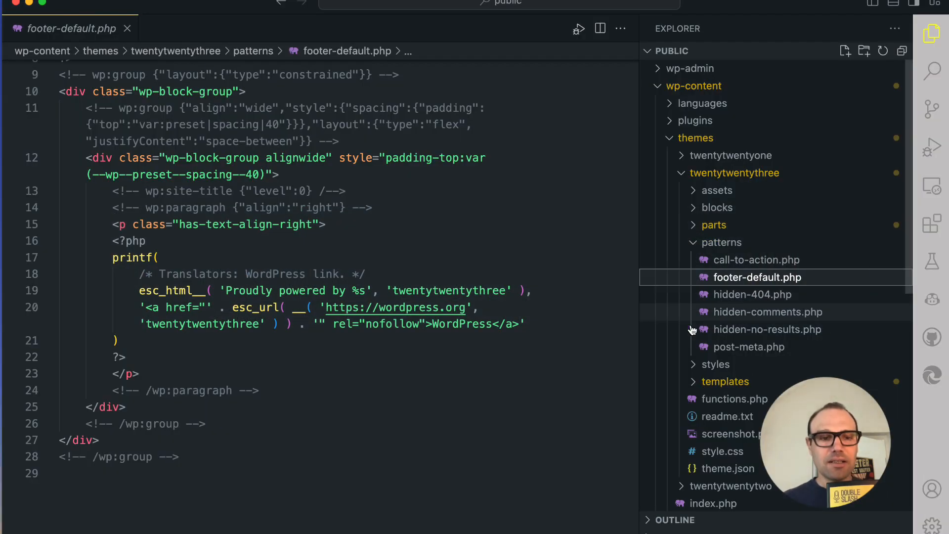
left_click(330, 224)
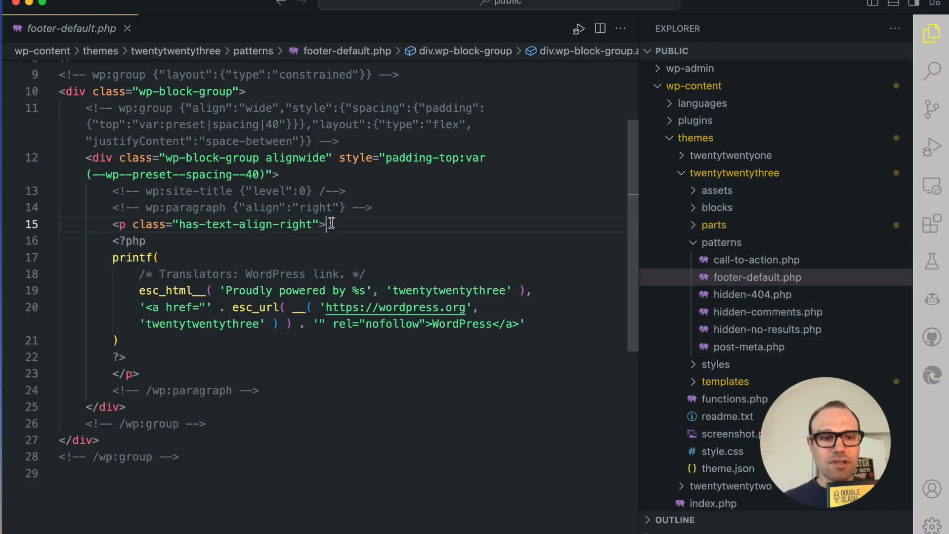
key("Down")
key("Return")
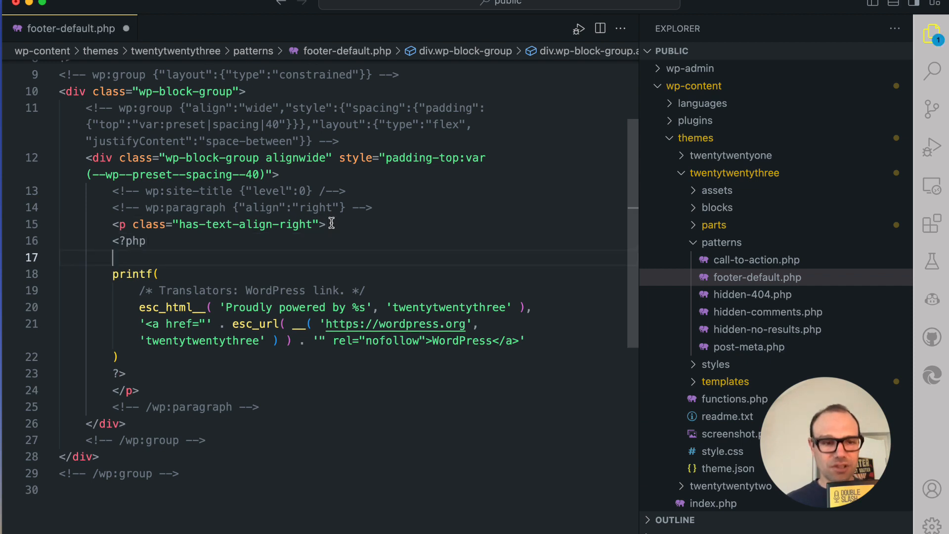
type("date")
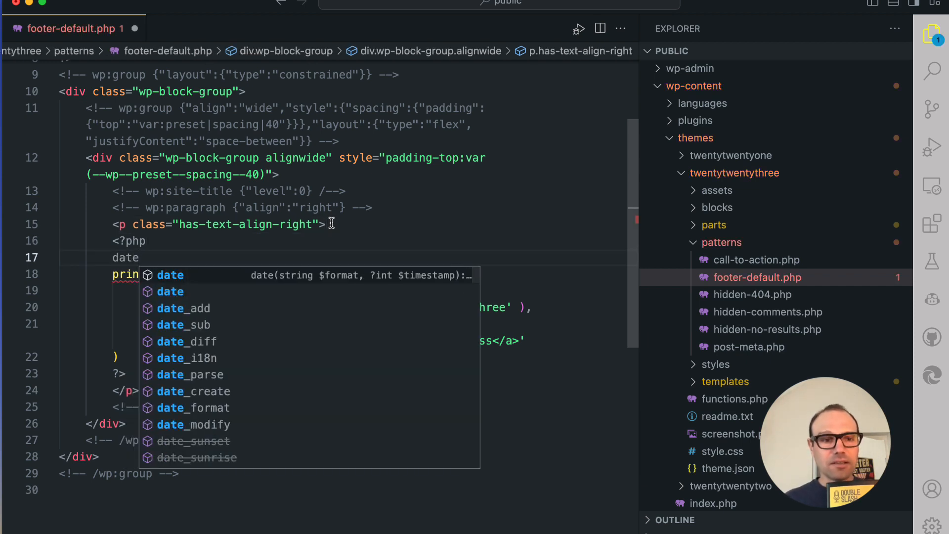
key("Return")
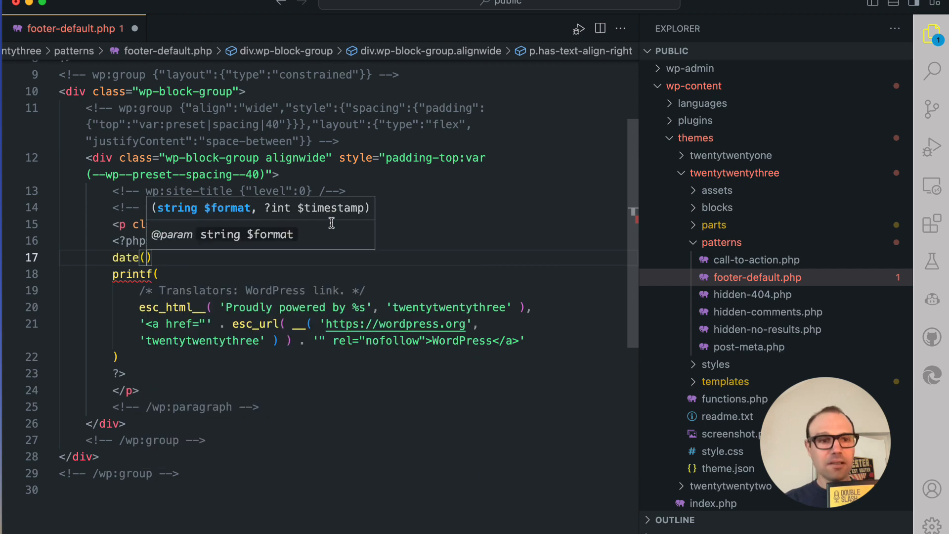
type("'Y'")
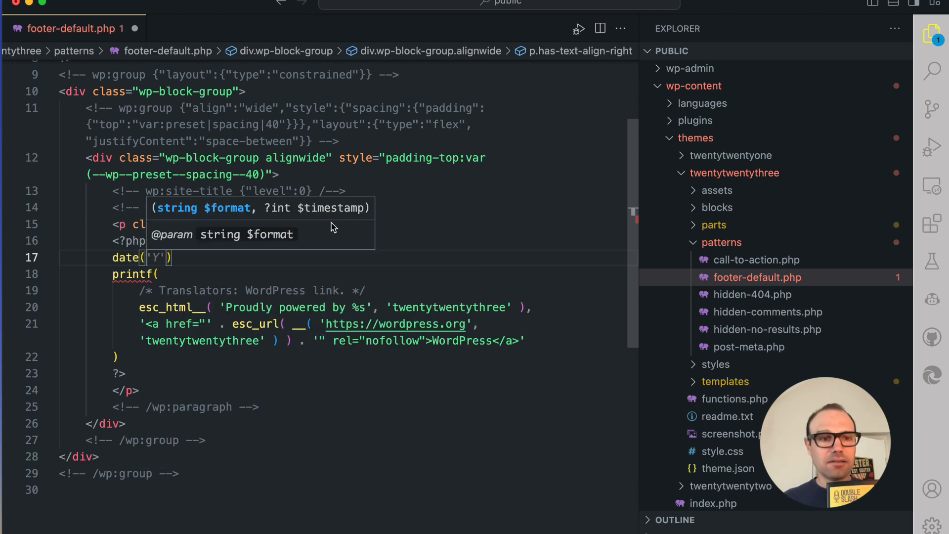
type("'")
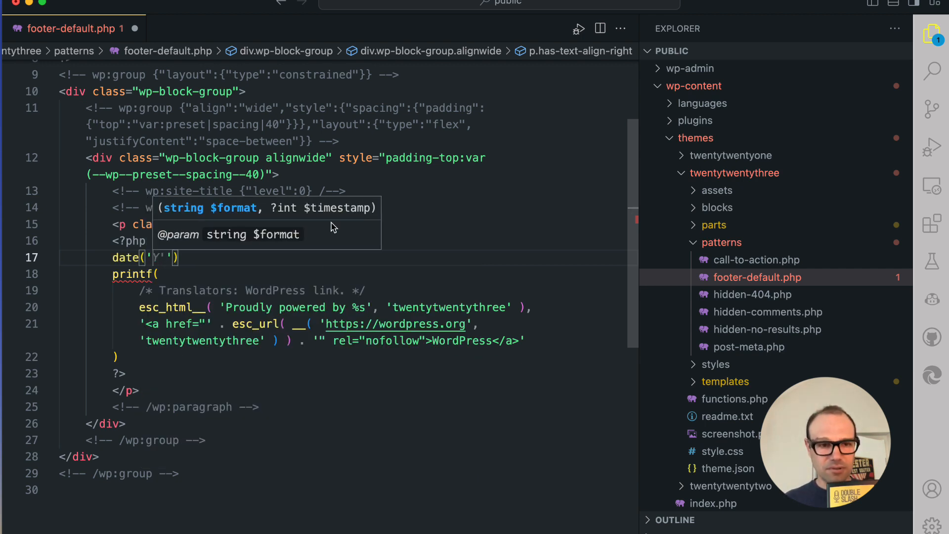
type("s")
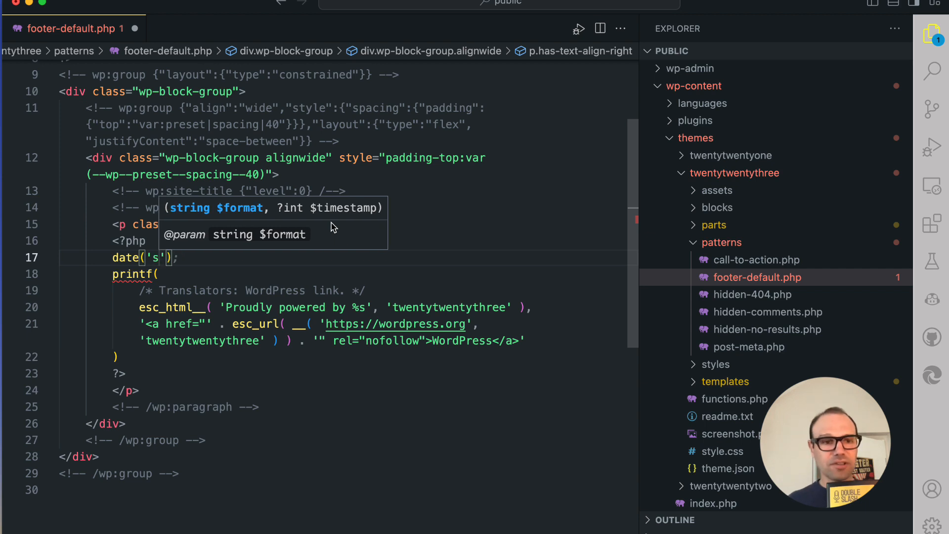
key("super+s")
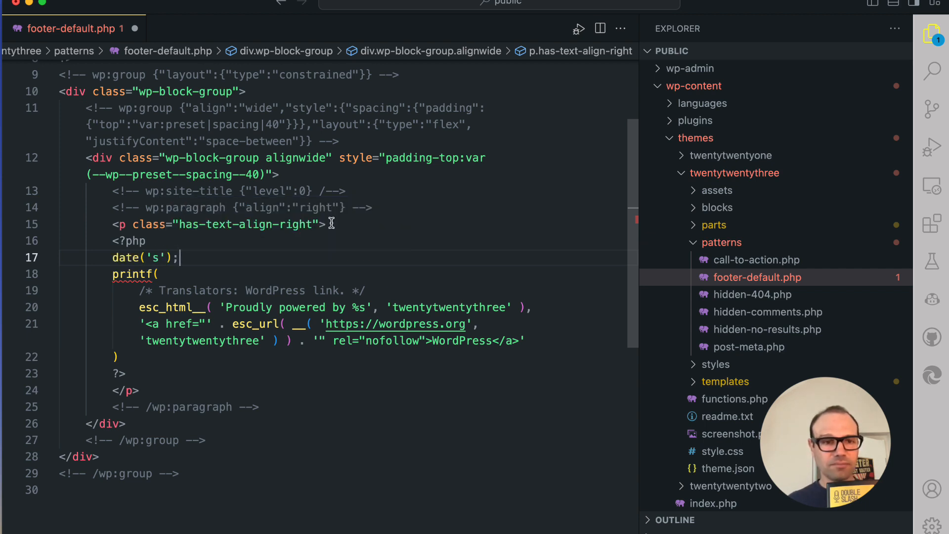
key("super+Tab")
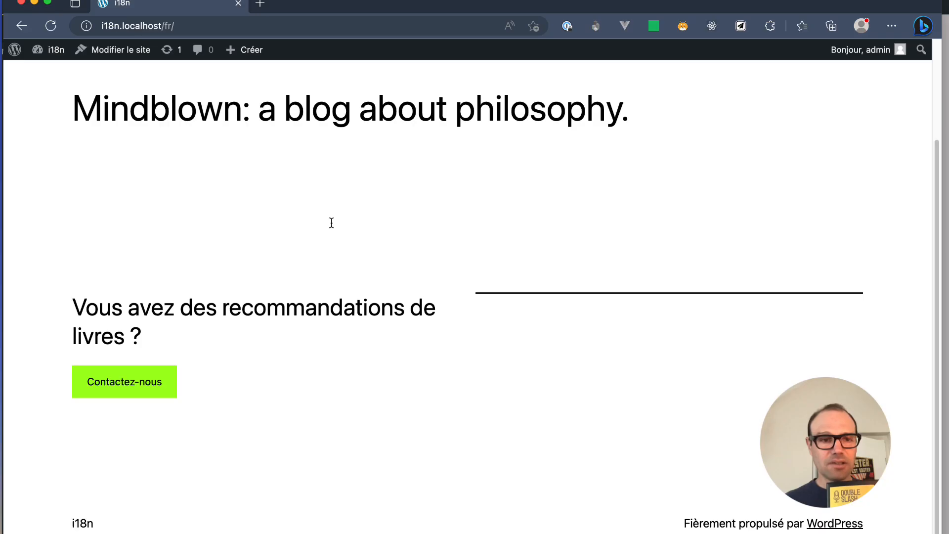
key("super+r")
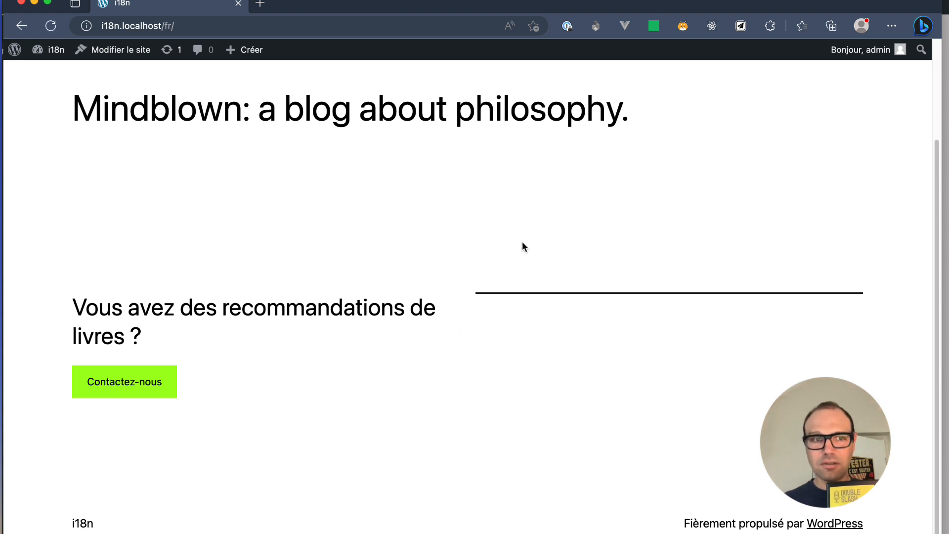
Step: Back in Visual Studio Code, change the date call's format to 'i' in footer-default.php and save the file
key("super+Tab")
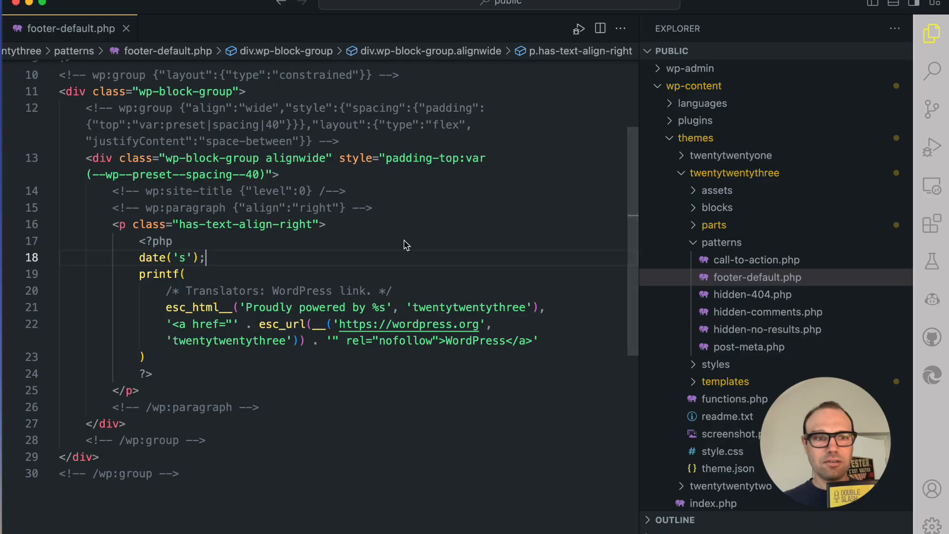
key("Left")
key("Left")
key("Left")
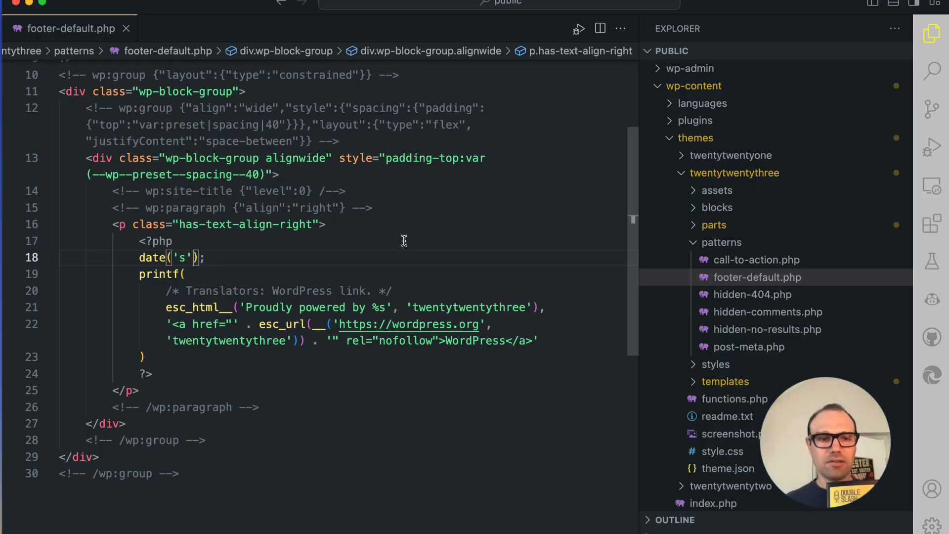
key("BackSpace")
type("i")
key("super+s")
Step: Reload the French home page in the browser and check the footer there and on the English version
key("super+Tab")
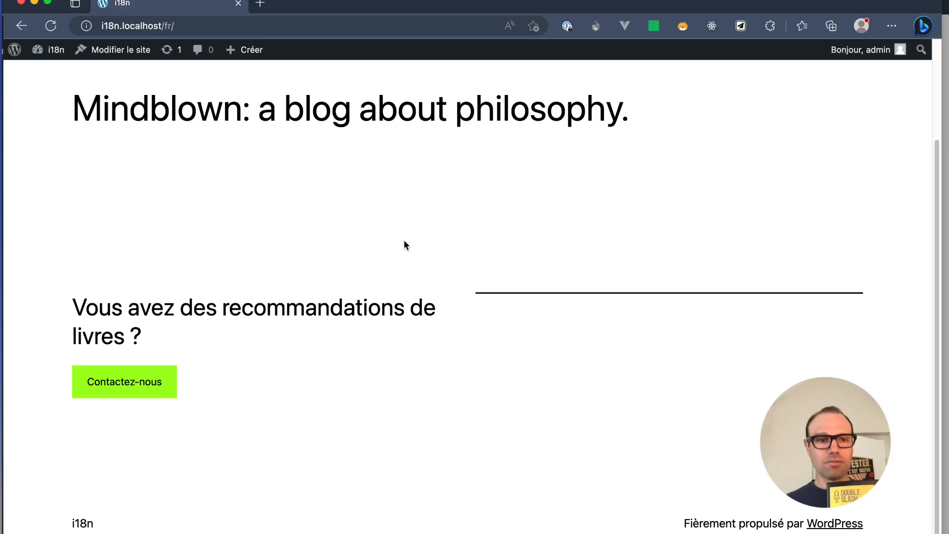
key("super+r")
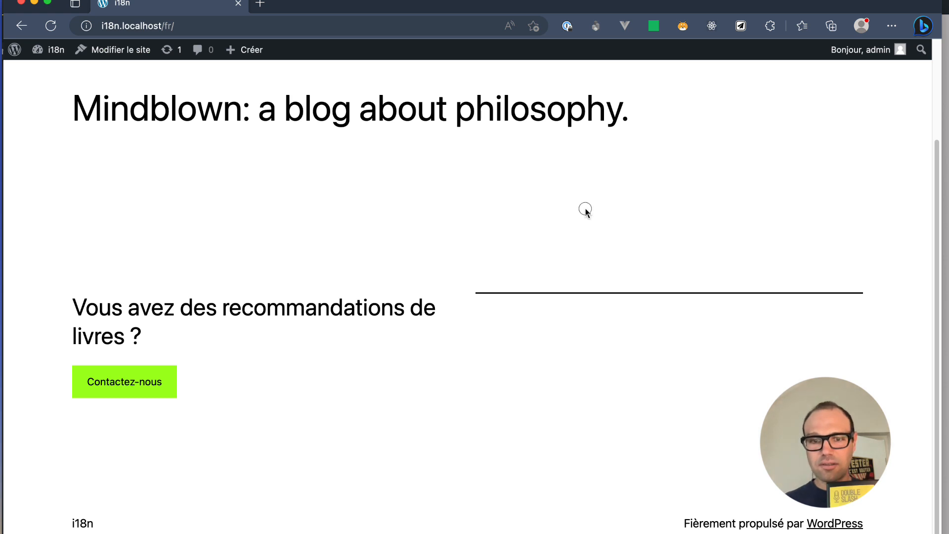
key("super+Tab")
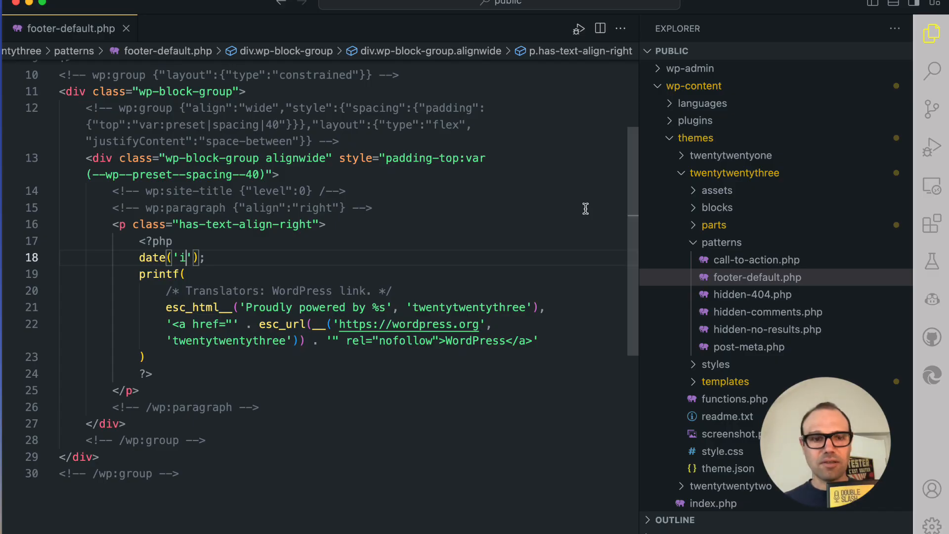
key("super+Tab")
key("super+r")
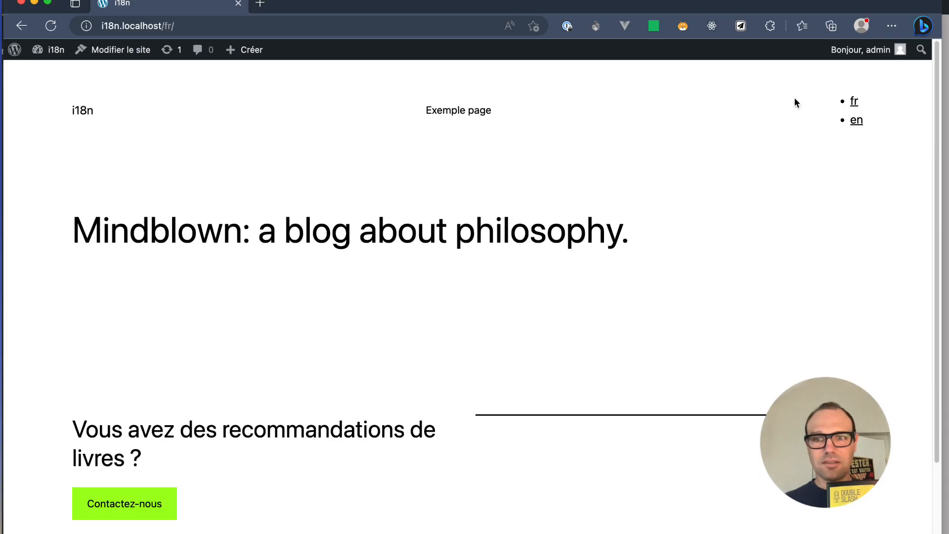
left_click(859, 121)
scroll(771, 231, "down", 5)
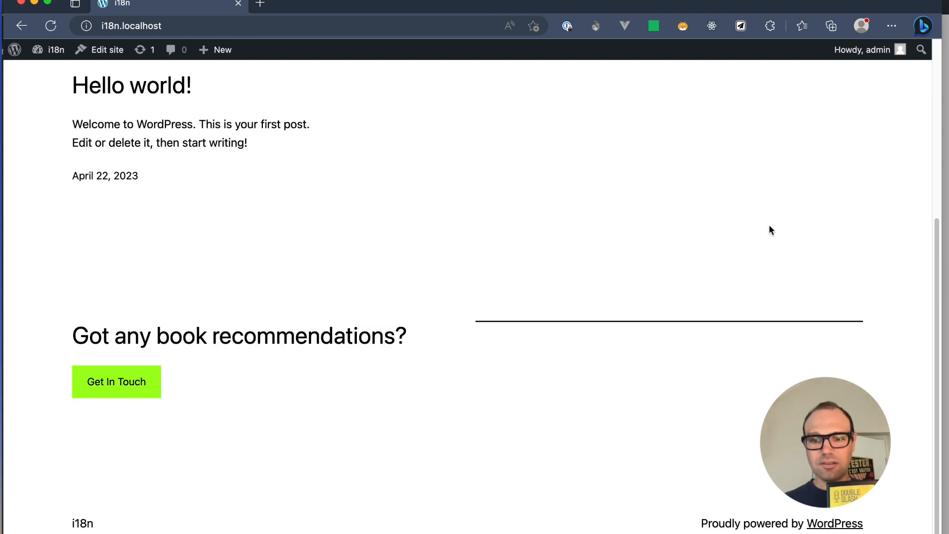
Step: In Visual Studio Code, put echo before the date('i') call in footer-default.php, save it, and reload the English home page in the browser
key("super+Tab")
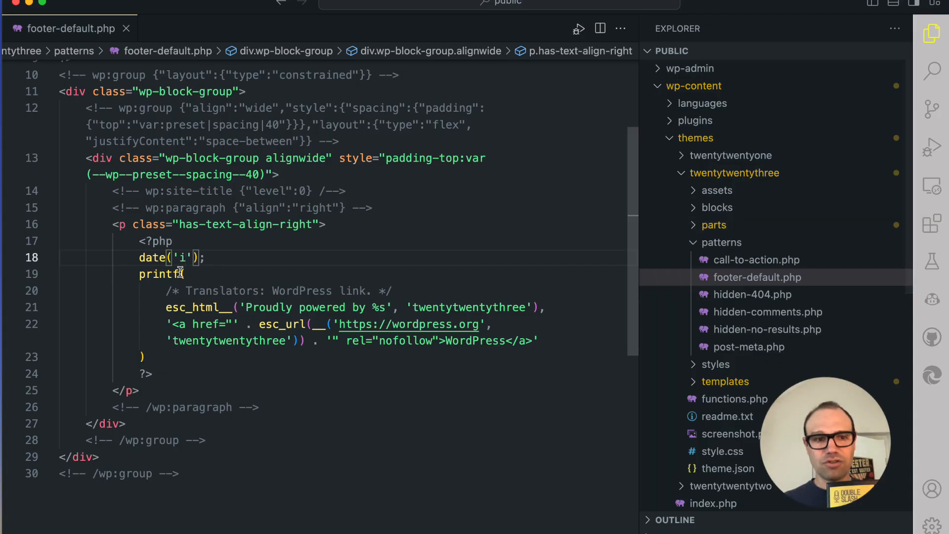
left_click(140, 257)
type("ech")
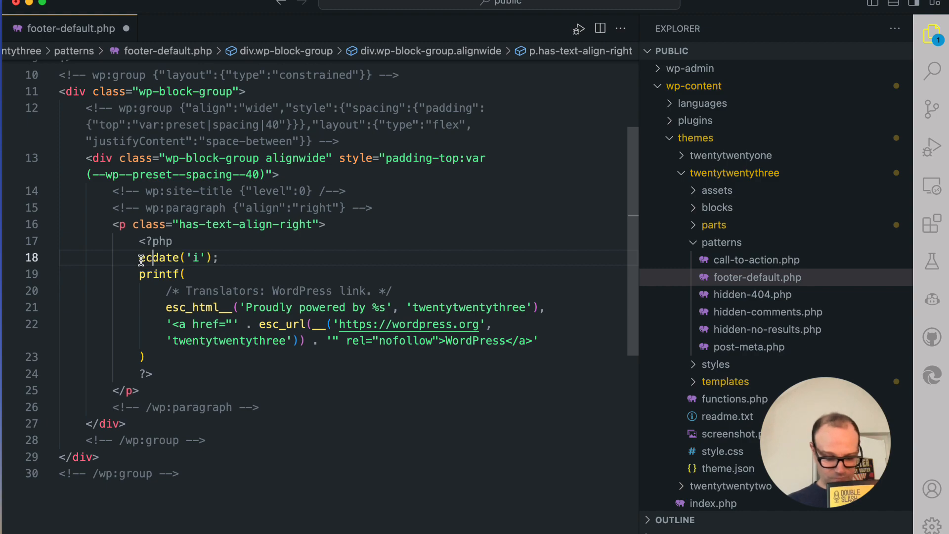
type("o")
key("super+s")
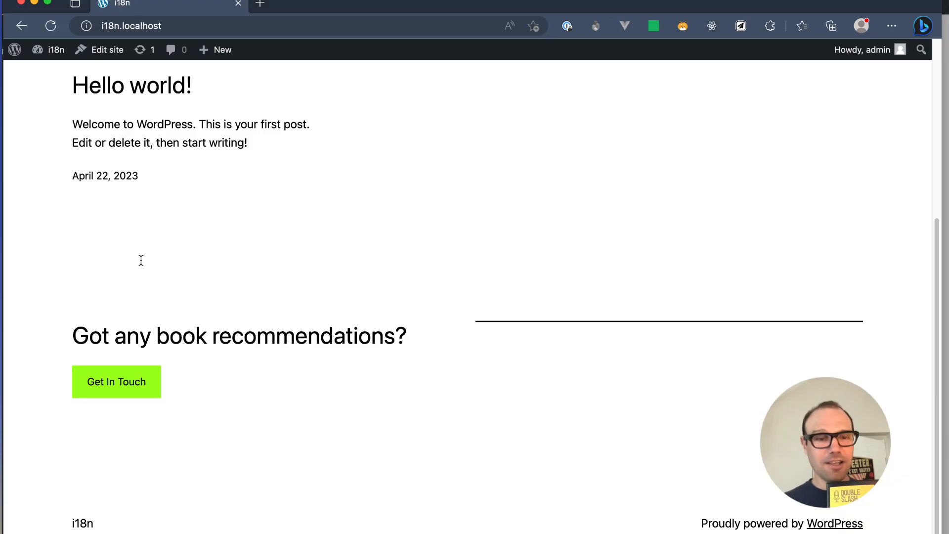
key("super+Tab")
key("super+r")
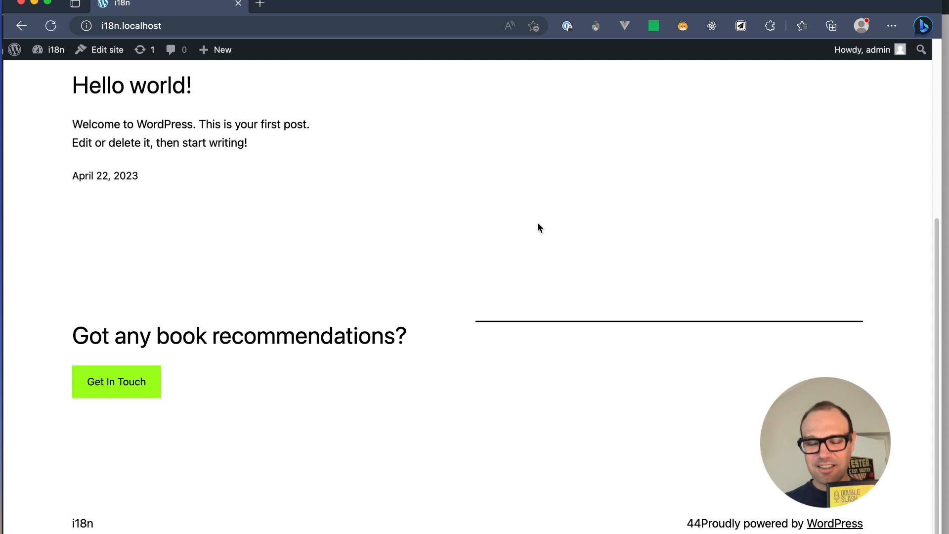
Step: In Visual Studio Code, change the date call's format to 's' in footer-default.php, save it, and return to the English home page in the browser
key("super+Tab")
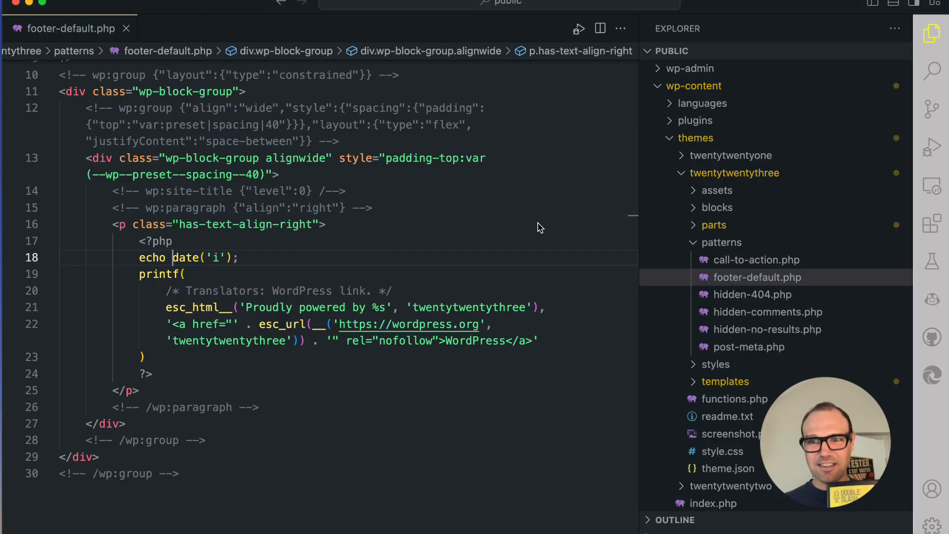
left_click(219, 256)
key("BackSpace")
type("s")
key("super+s")
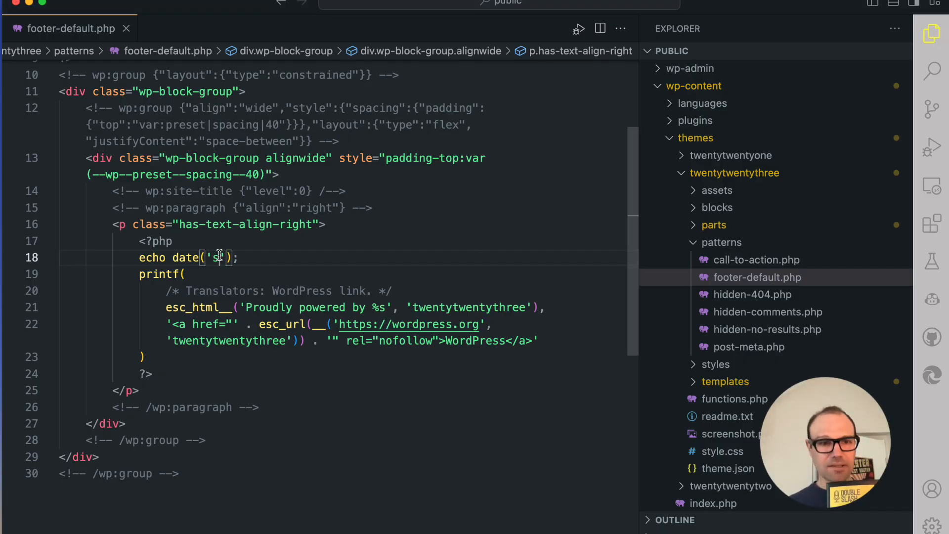
key("super+Tab")
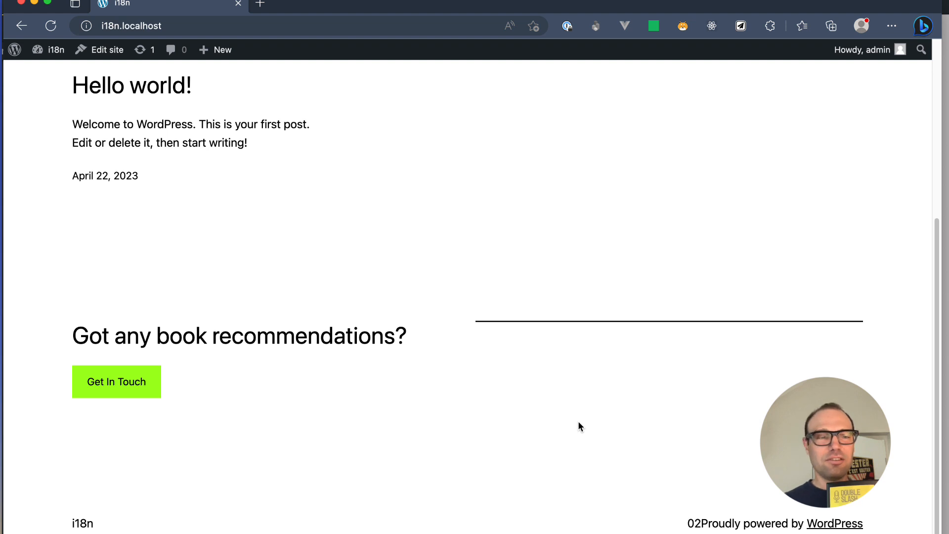
Step: Open the Footer template part for editing in the site editor
left_click(108, 52)
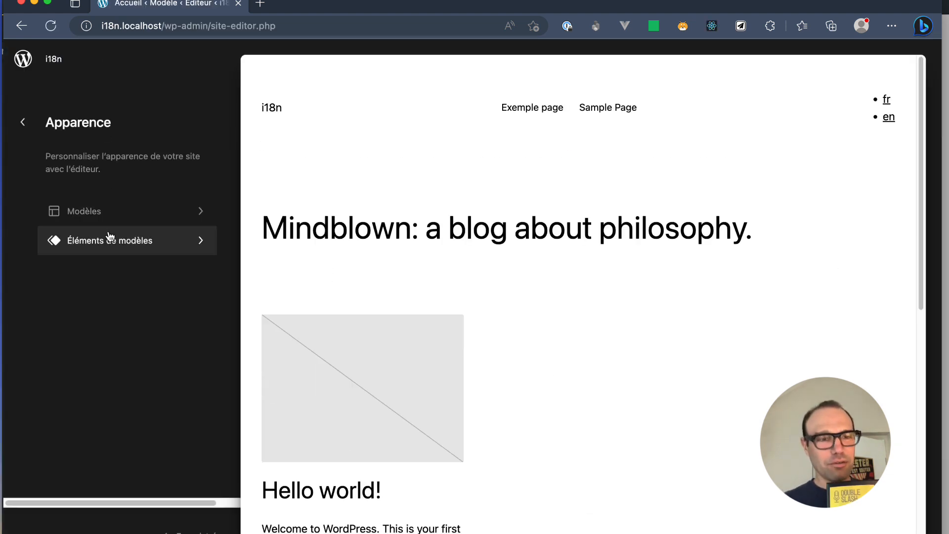
left_click(110, 241)
left_click(77, 298)
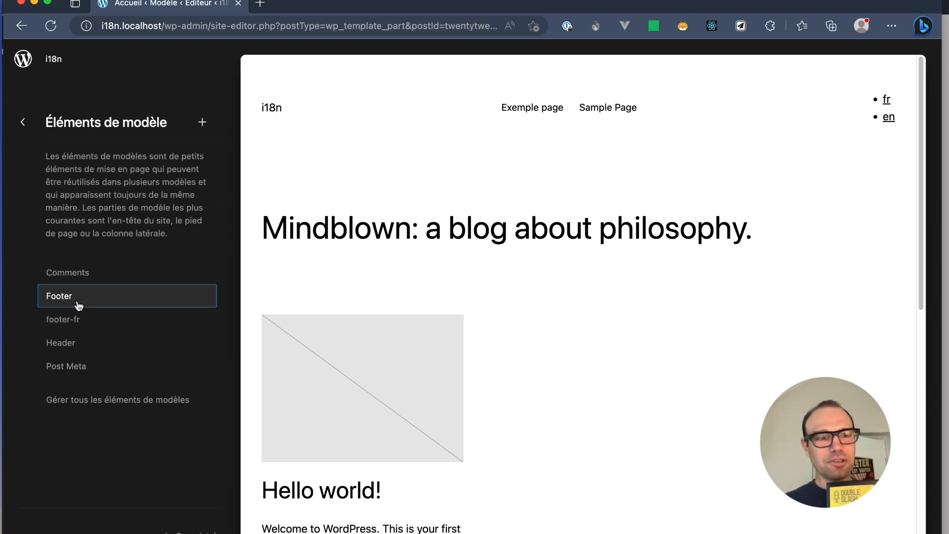
left_click(547, 123)
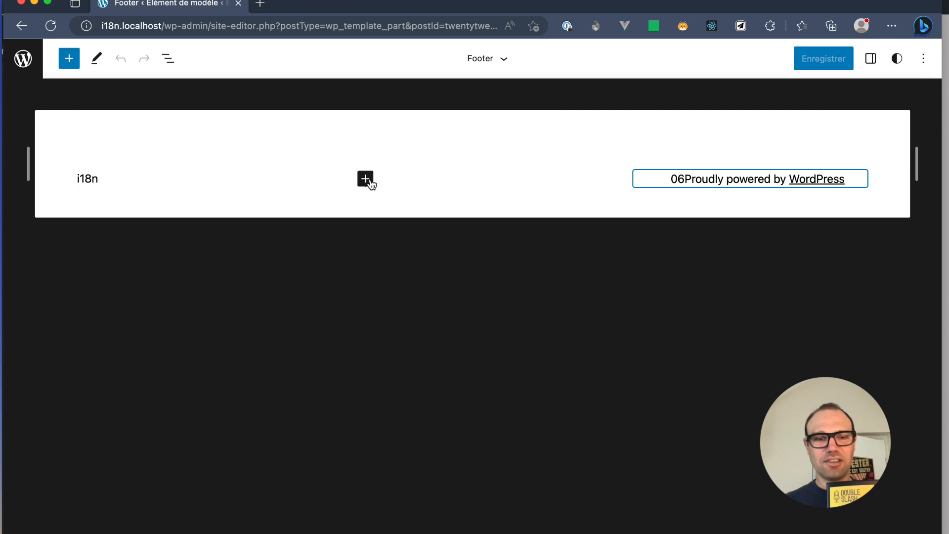
Step: Insert a paragraph reading "modif" between the site title and the credit text in the Footer template part, and save it
left_click(365, 179)
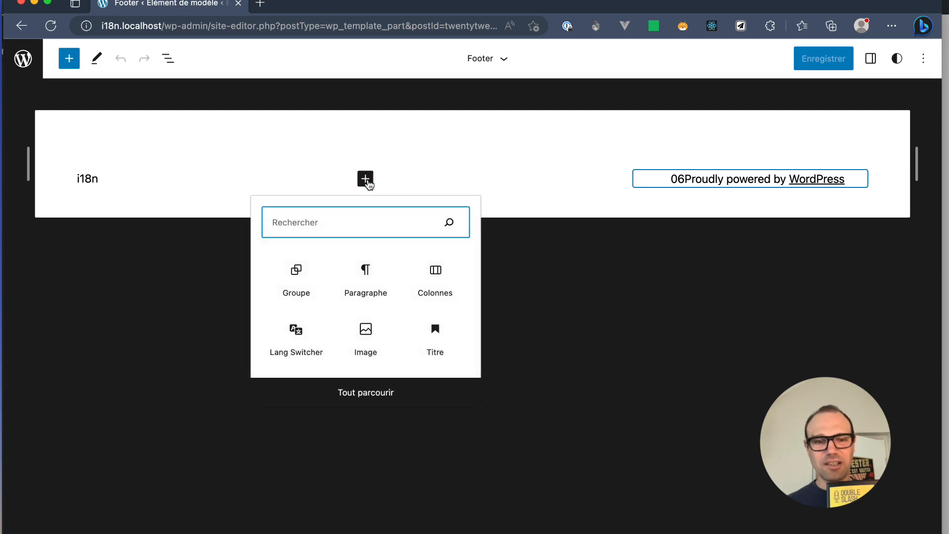
left_click(365, 278)
type("modif")
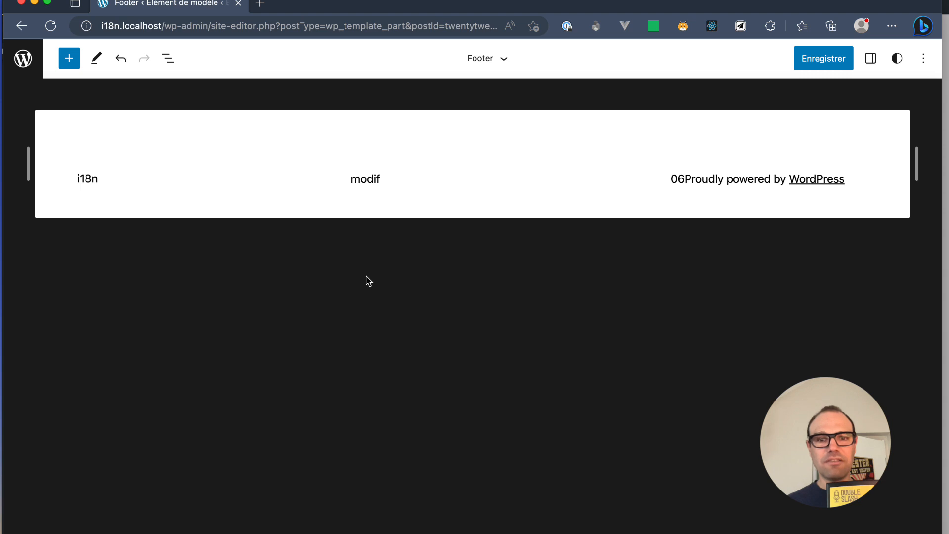
left_click(817, 67)
left_click(818, 68)
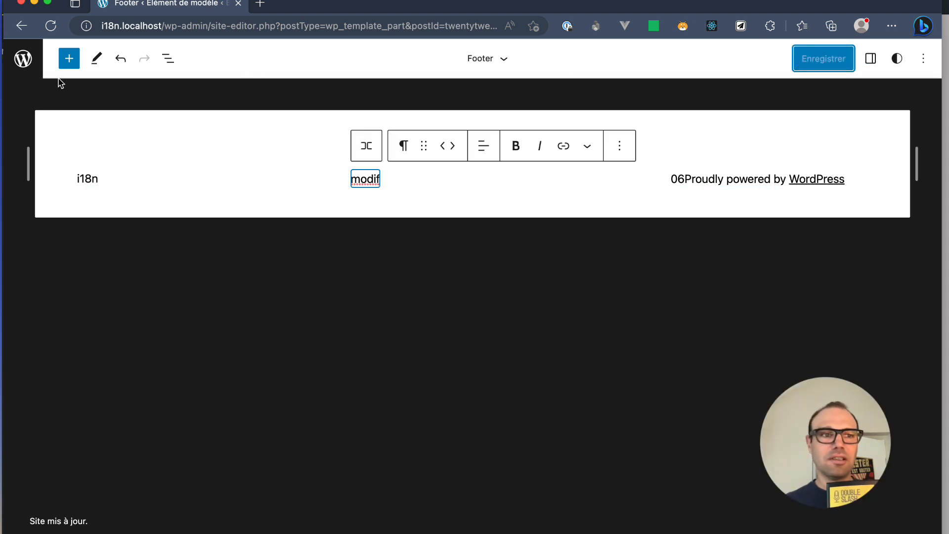
Step: Go back to the public home page and reload it repeatedly to check whether the seconds value in the footer updates
left_click(23, 59)
left_click(22, 59)
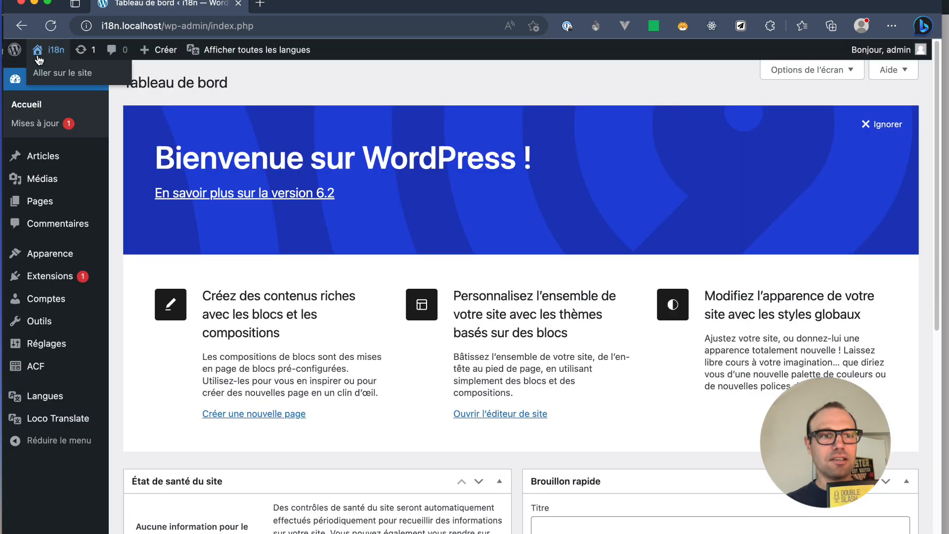
left_click(40, 59)
scroll(685, 342, "down", 5)
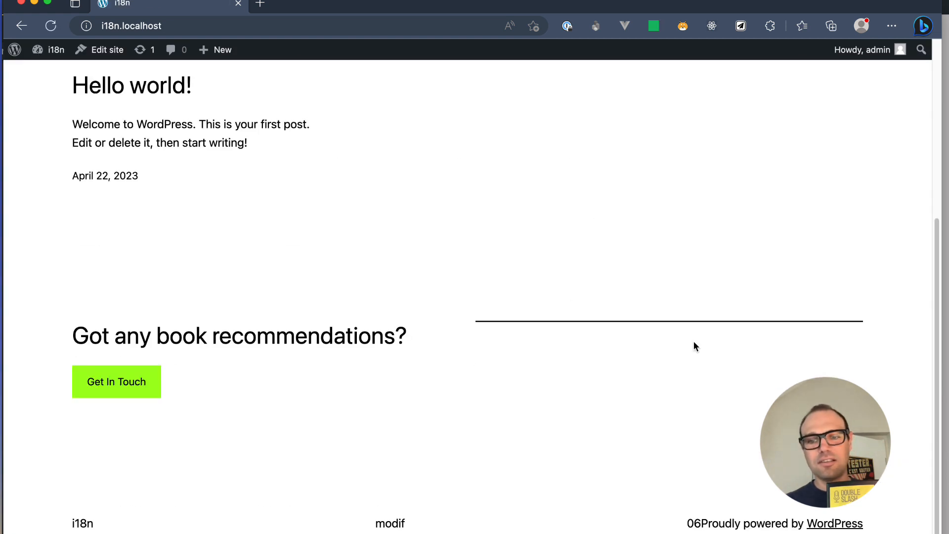
key("super+r")
key("super+r")
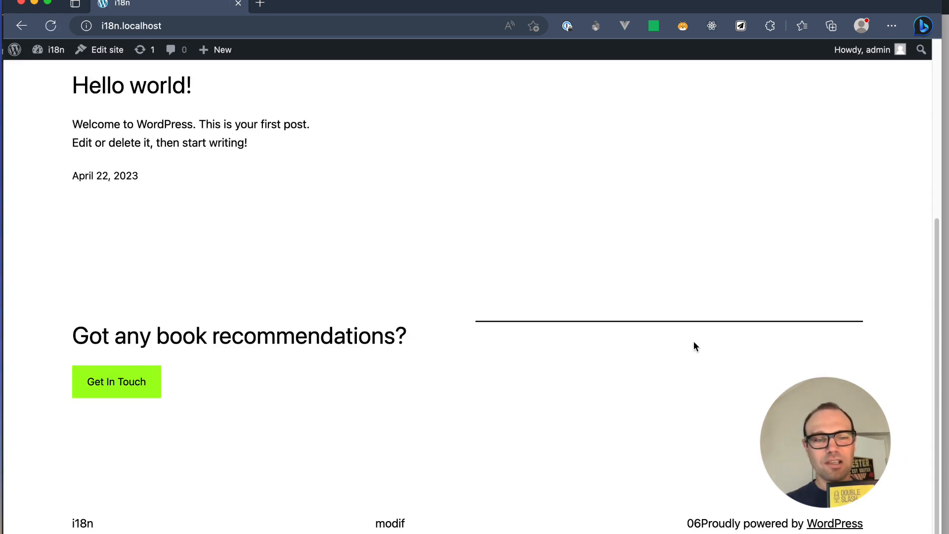
key("super+r")
key("super+r")
key("super+r")
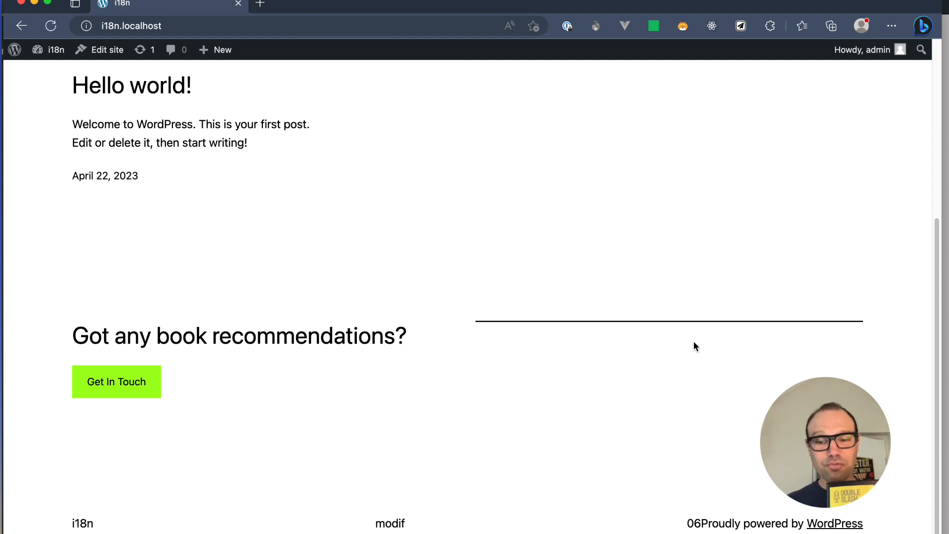
key("super+r")
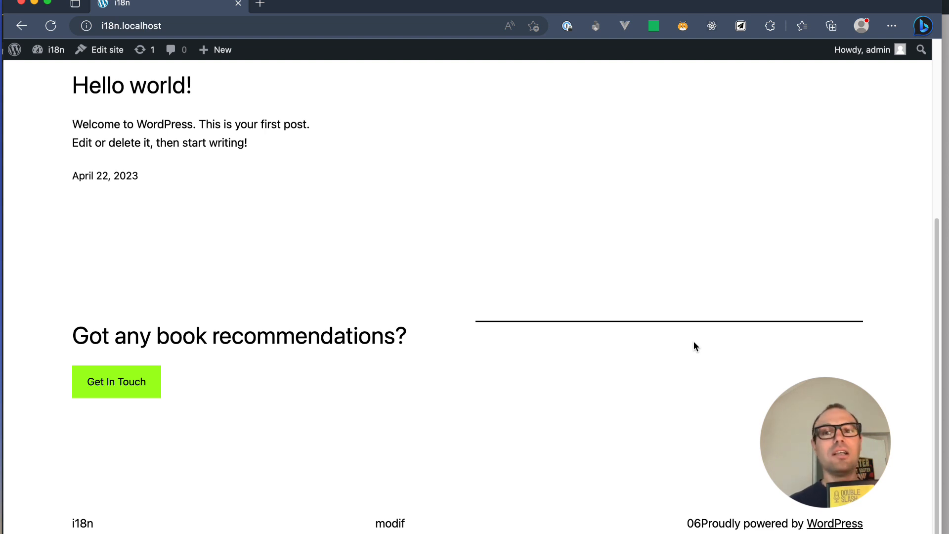
Step: Compare the date('s') code of footer-default.php in Visual Studio Code with the footer rendered on the home page in the browser
key("super+Tab")
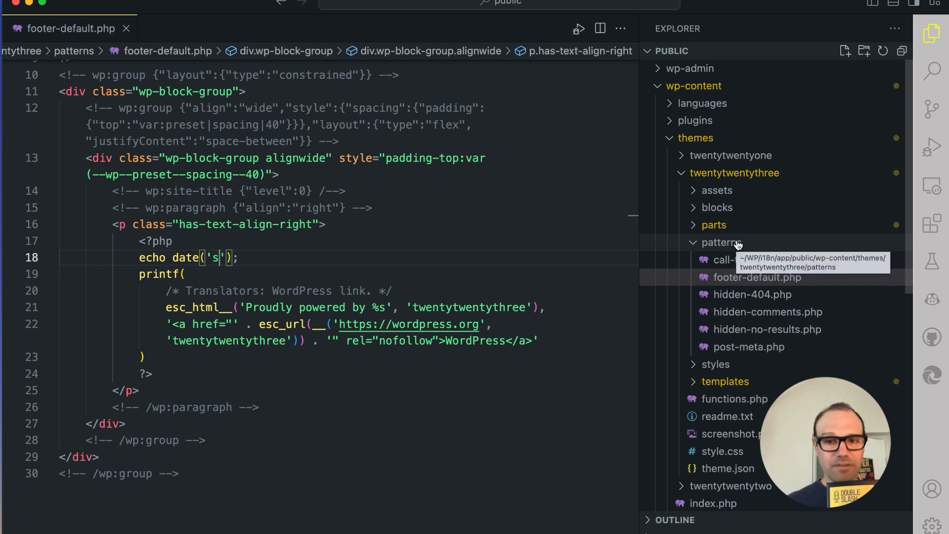
key("super+Tab")
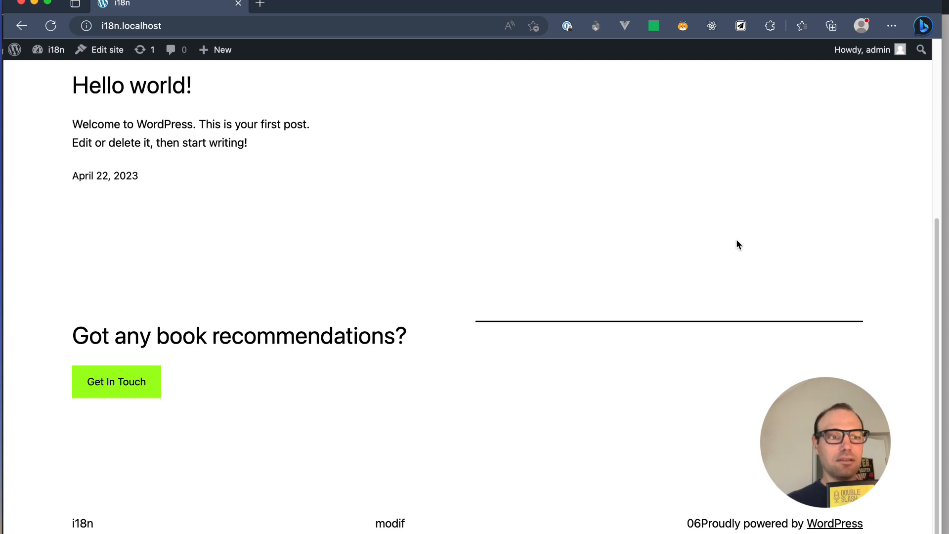
key("super+Tab")
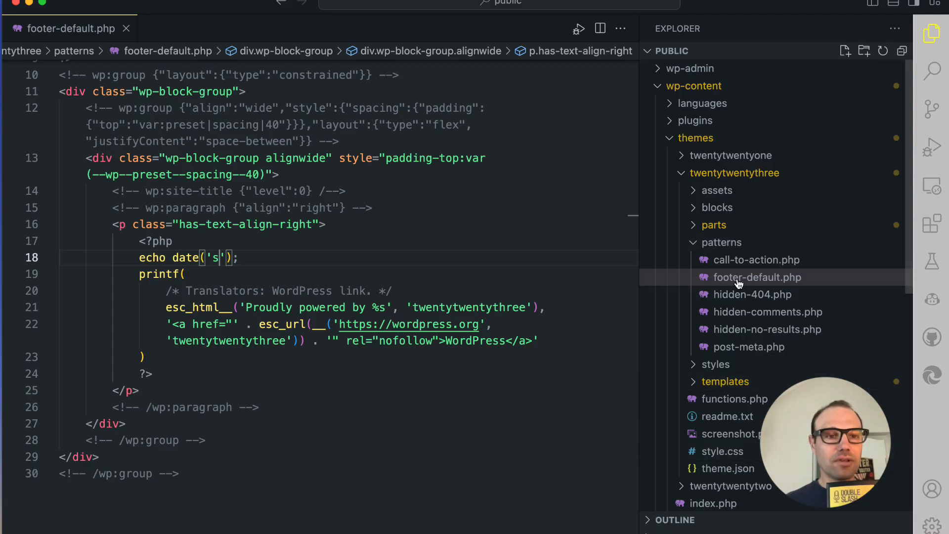
key("super+Tab")
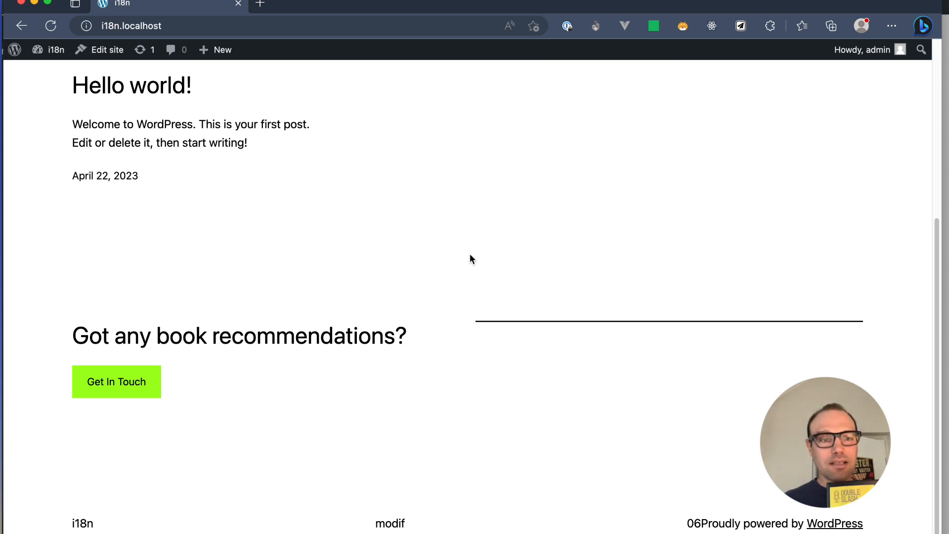
key("super+Tab")
key("super+Tab")
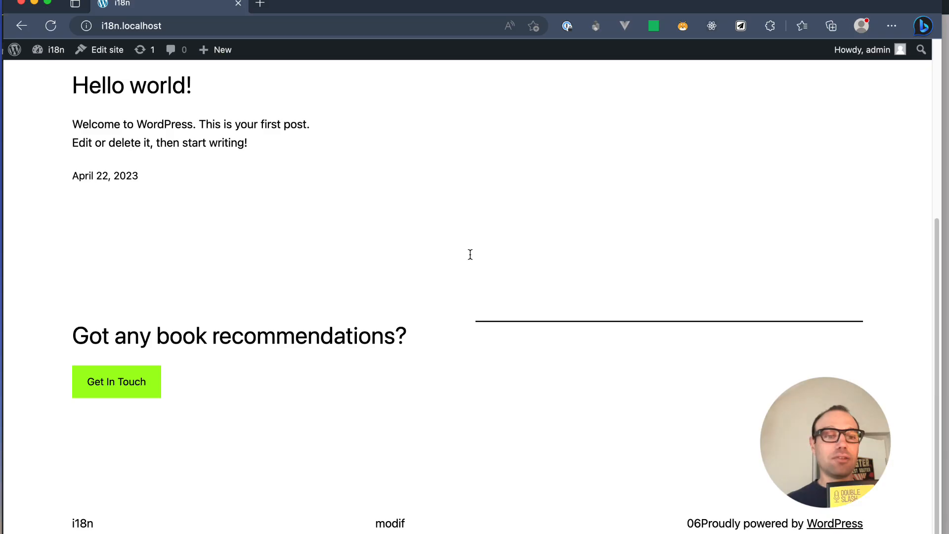
key("super+Tab")
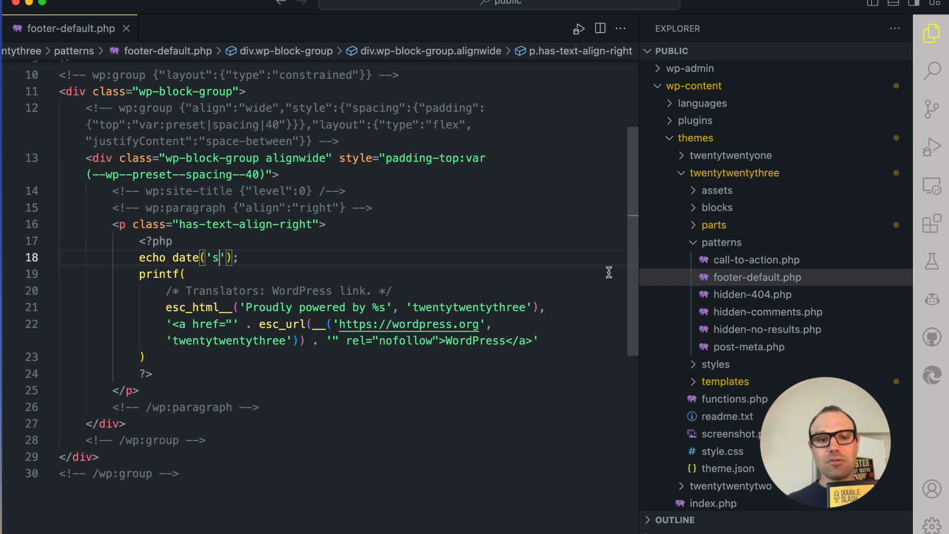
key("super+Tab")
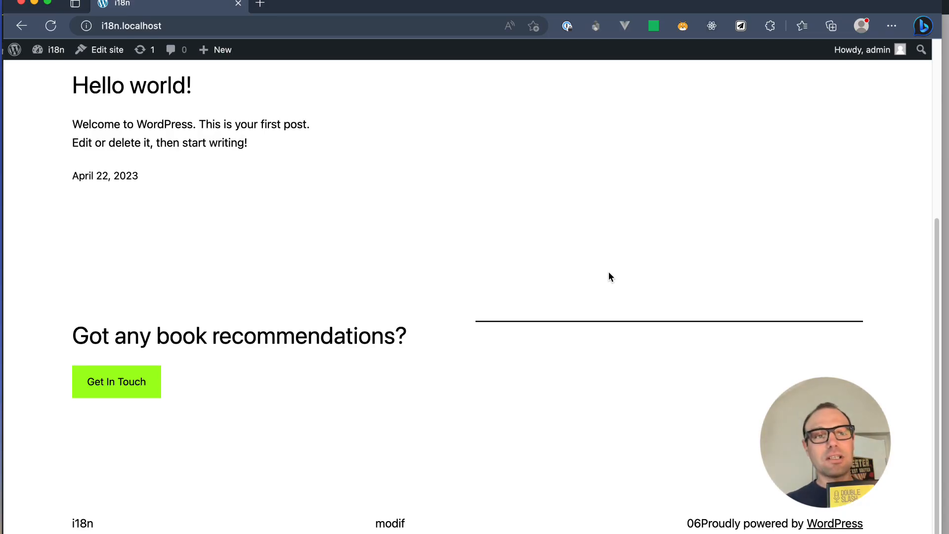
Step: Review the site editor's template list, preview the 404 template, and return to the WordPress dashboard
left_click(98, 49)
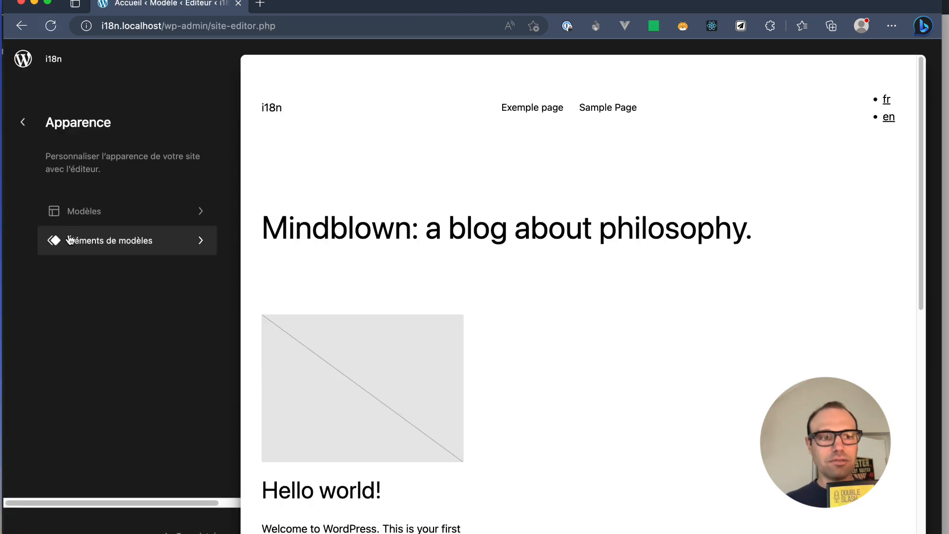
left_click(72, 216)
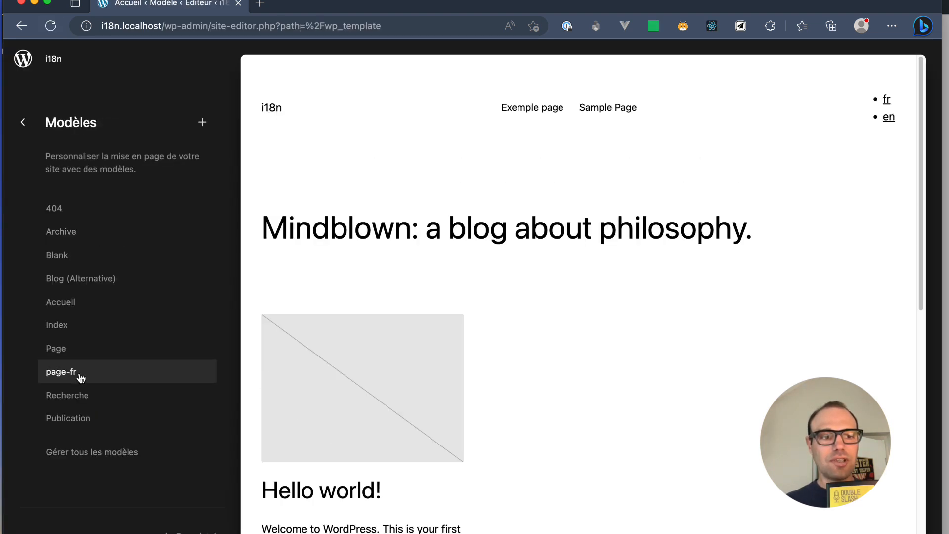
left_click(58, 208)
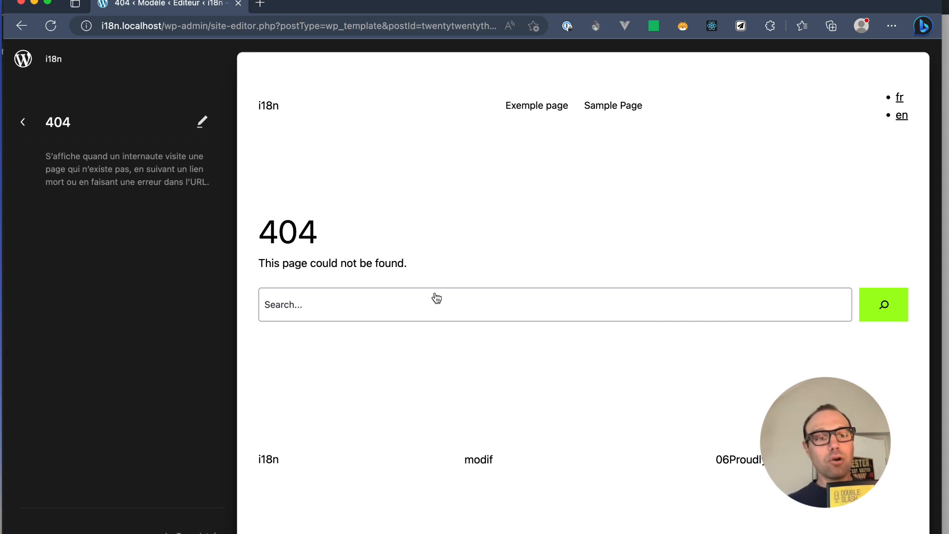
left_click(23, 124)
left_click(22, 123)
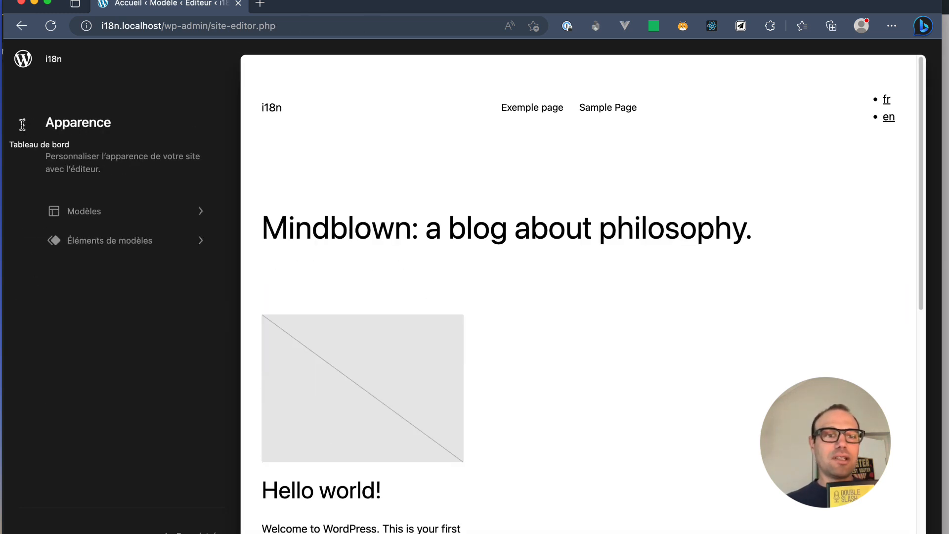
left_click(24, 59)
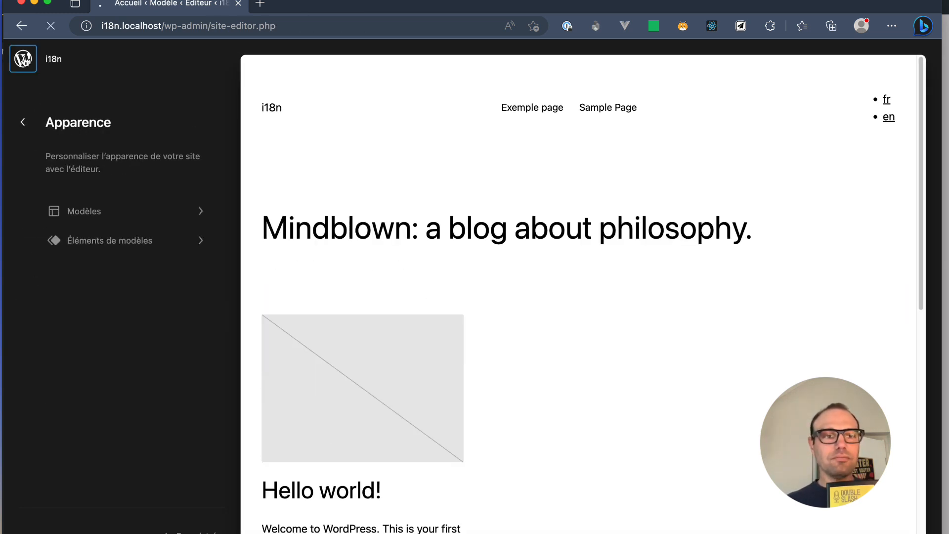
mouse_move(16, 57)
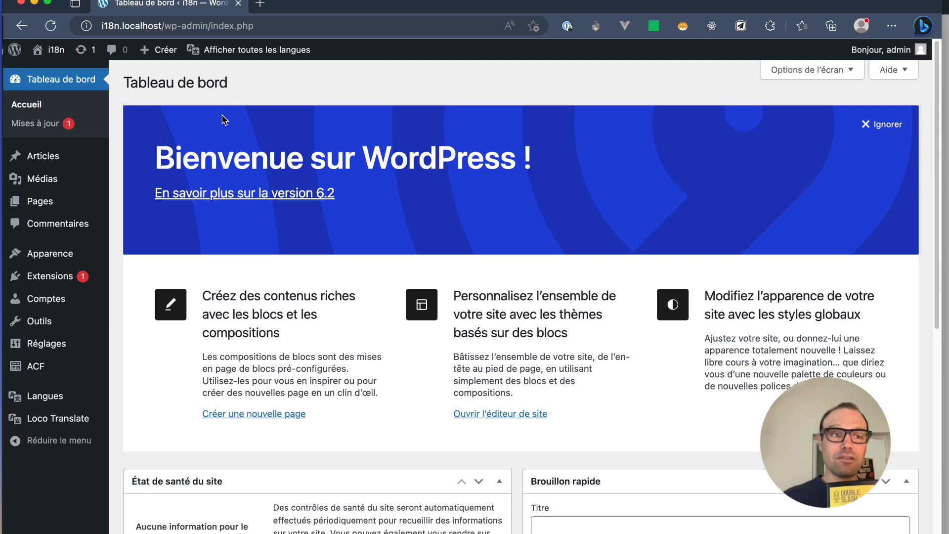
Step: In Visual Studio Code, expand the twentytwentythree theme's templates folder and view page.html and page-fr.html
key("super+Tab")
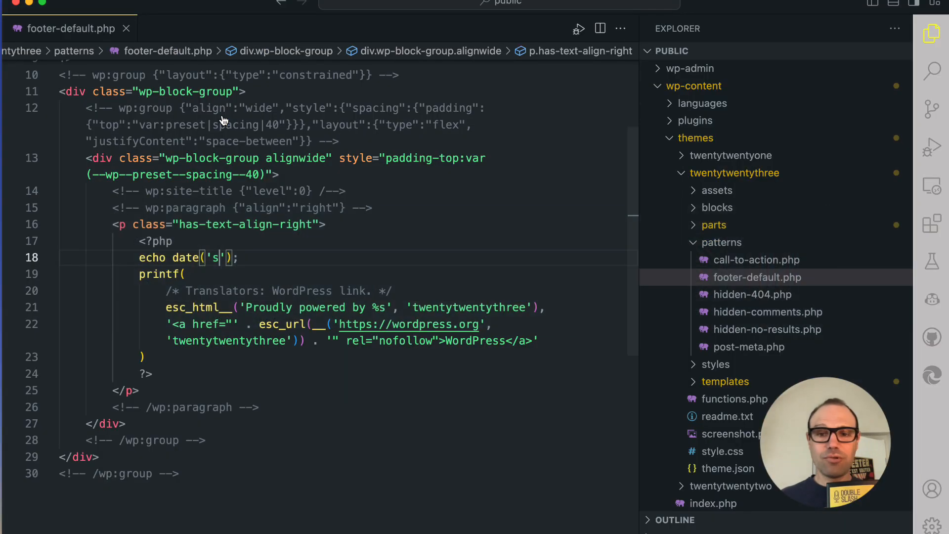
left_click(725, 381)
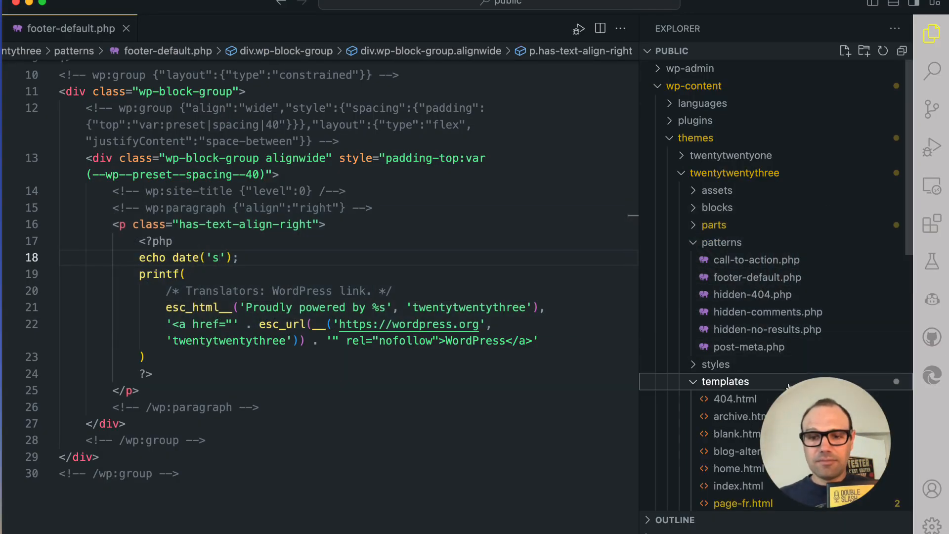
scroll(771, 346, "down", 5)
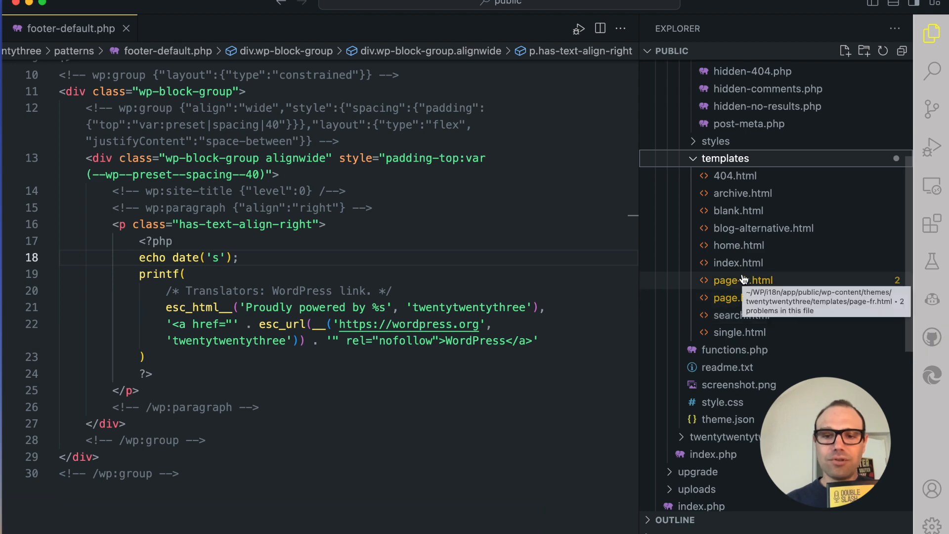
left_click(733, 299)
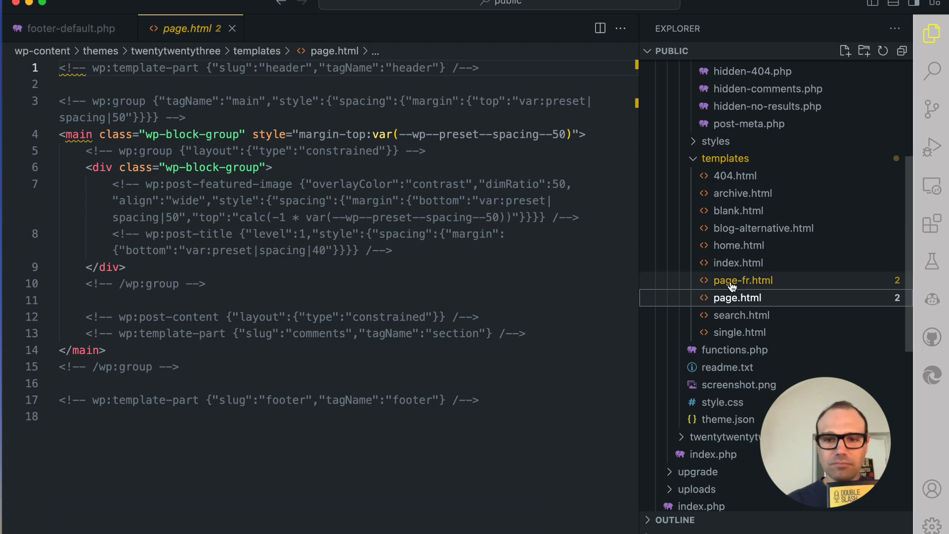
left_click(732, 282)
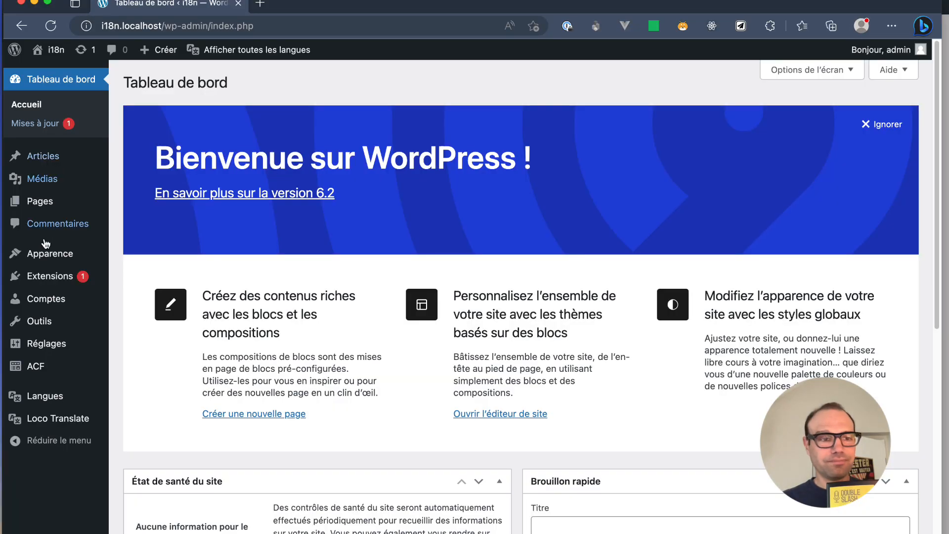
Step: Open Sample Page for editing and examine the templates available for it, leaving the default template assigned
left_click(50, 204)
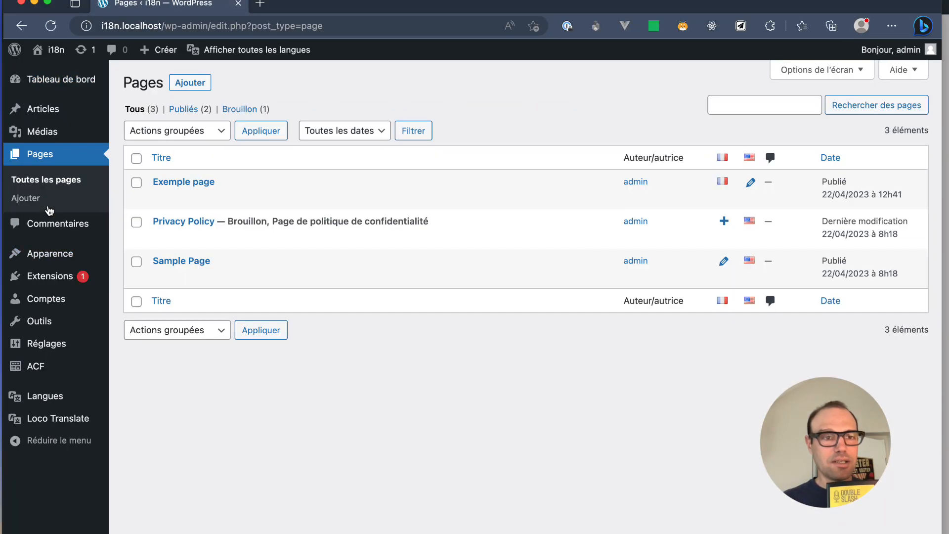
left_click(193, 265)
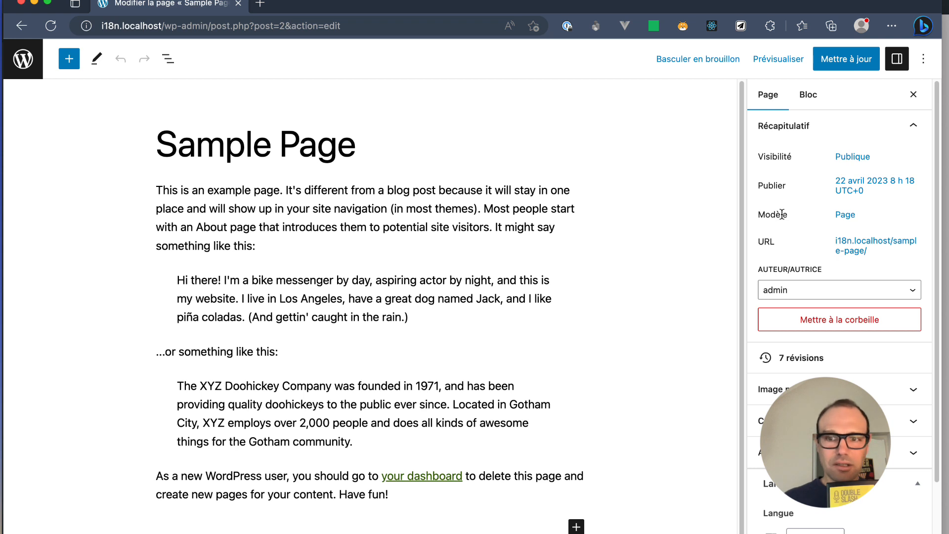
left_click(857, 216)
left_click(864, 323)
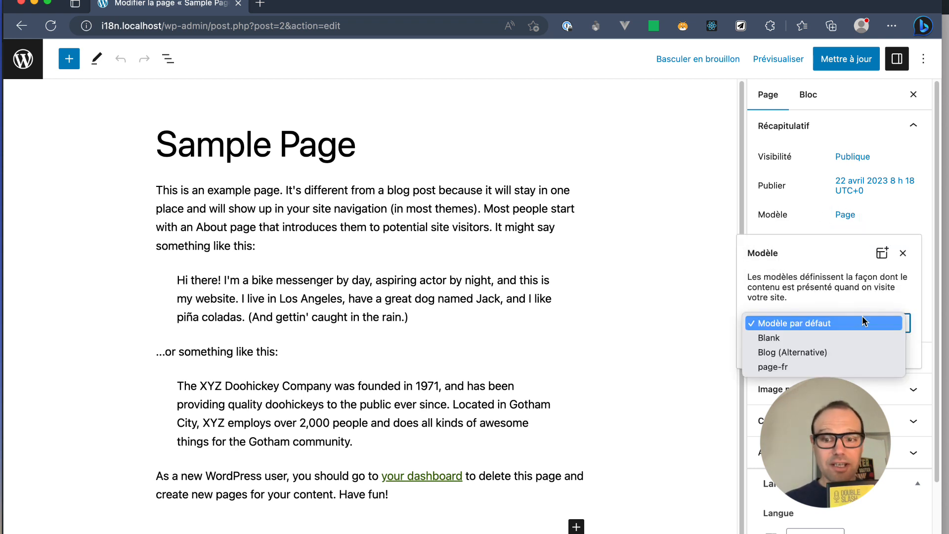
left_click(662, 228)
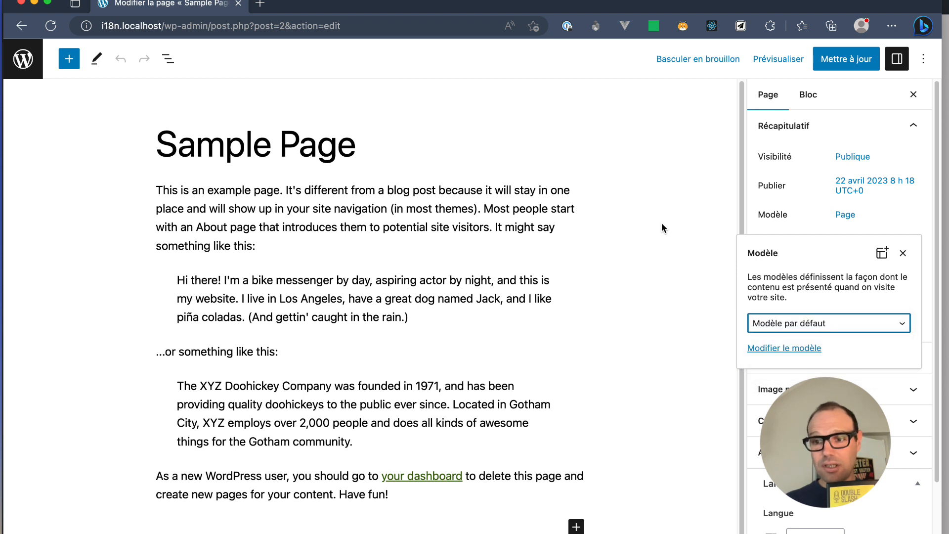
left_click(902, 253)
scroll(889, 267, "down", 3)
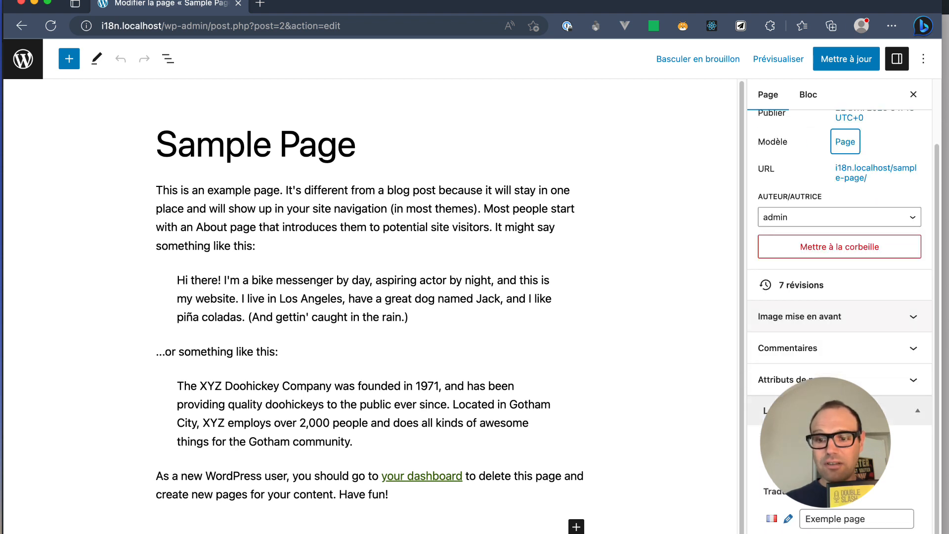
Step: Open the French translation Exemple page, check its assigned template, update the page, and return to the page list
left_click(786, 519)
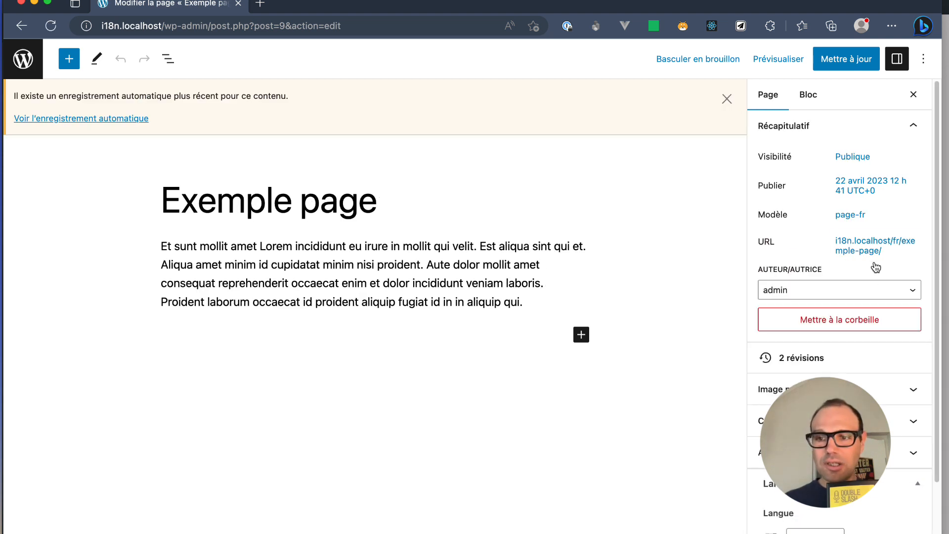
left_click(849, 214)
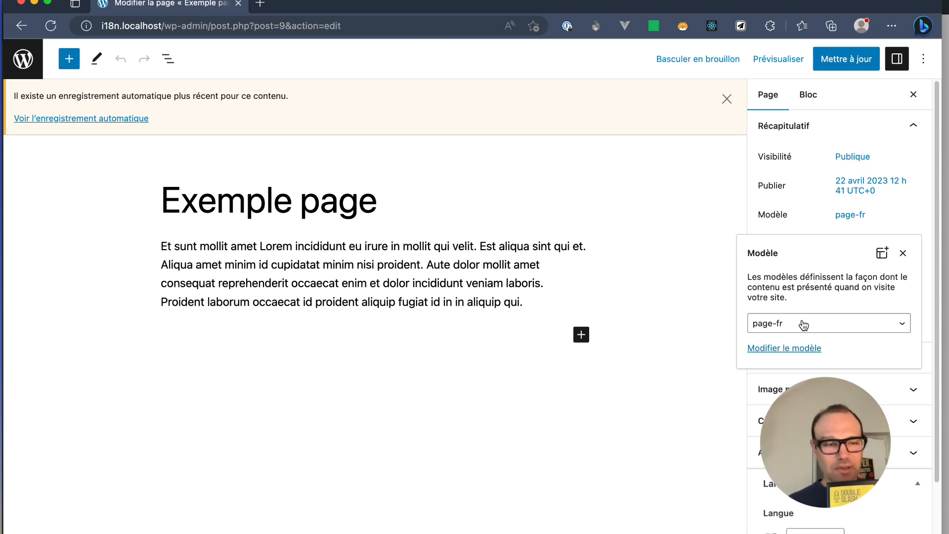
left_click(829, 67)
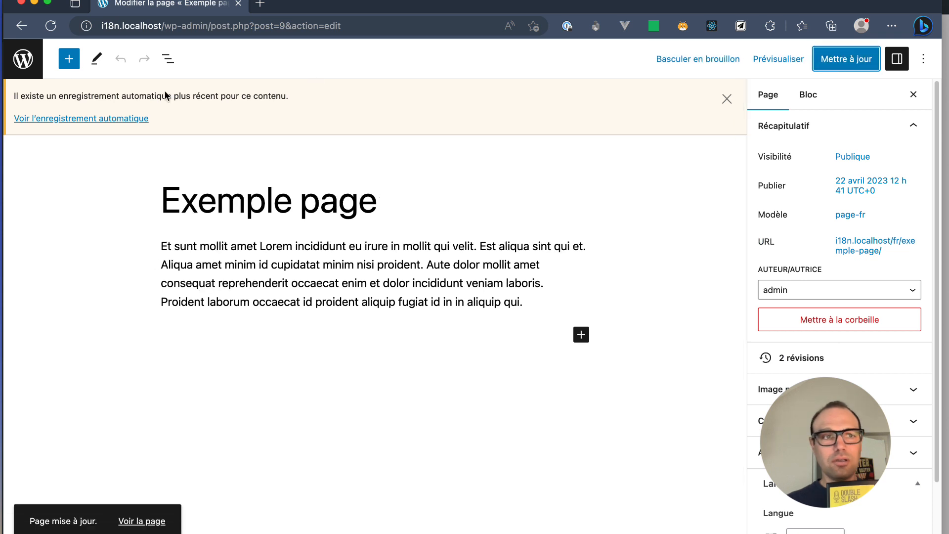
left_click(23, 59)
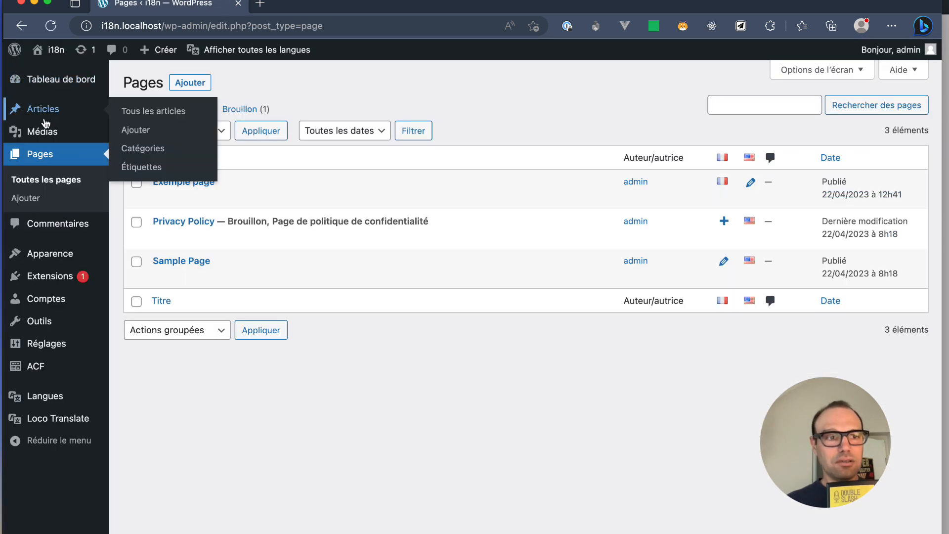
Step: Open the footer-fr template part in the site editor and start editing its "Proudly powered by WordPress" paragraph
mouse_move(95, 259)
left_click(137, 275)
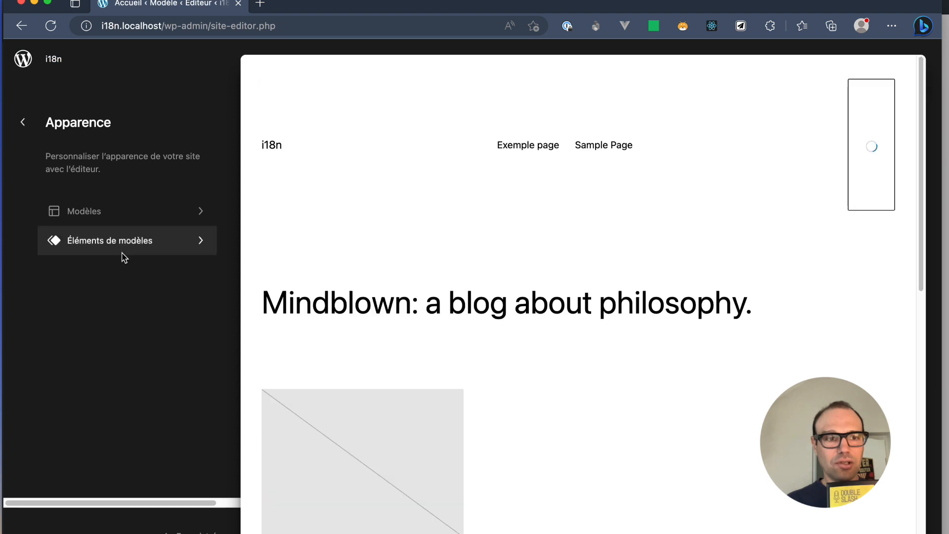
left_click(123, 252)
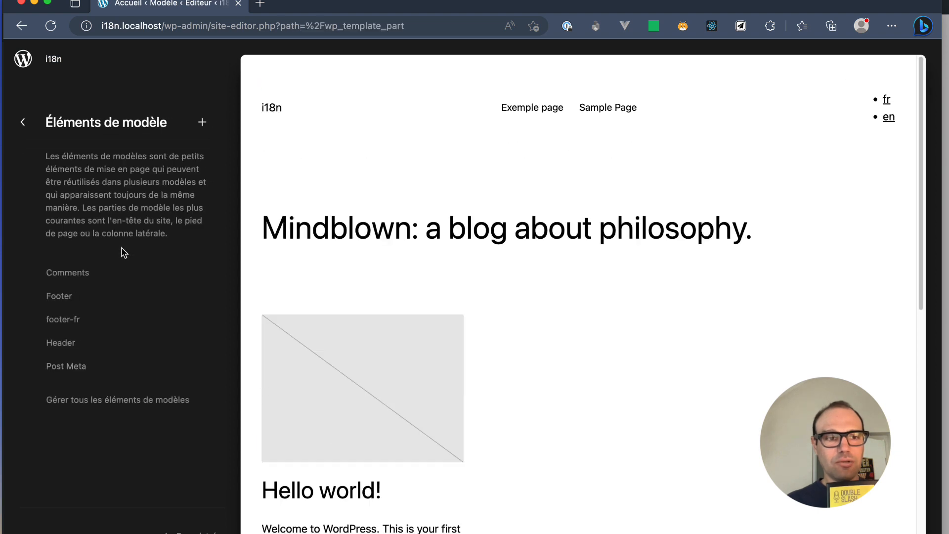
left_click(48, 325)
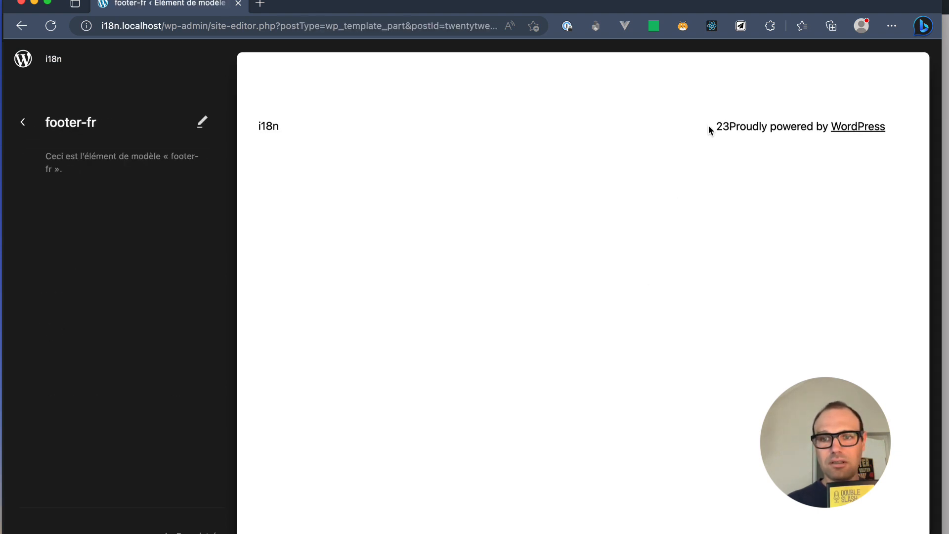
left_click(757, 125)
left_click(748, 195)
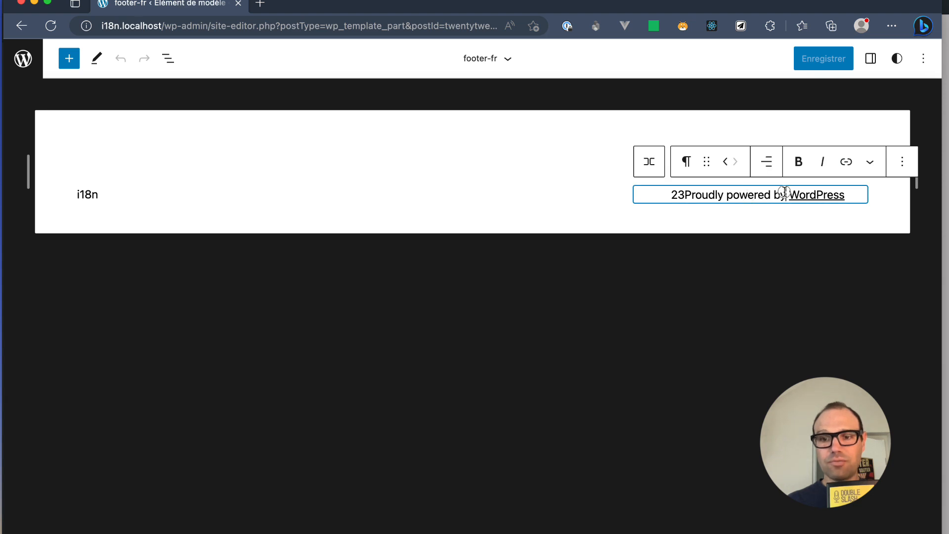
Step: Replace "Proudly powered by" with "propulsé par" in the footer-fr paragraph and save the template part
left_click_drag(784, 194, 687, 197)
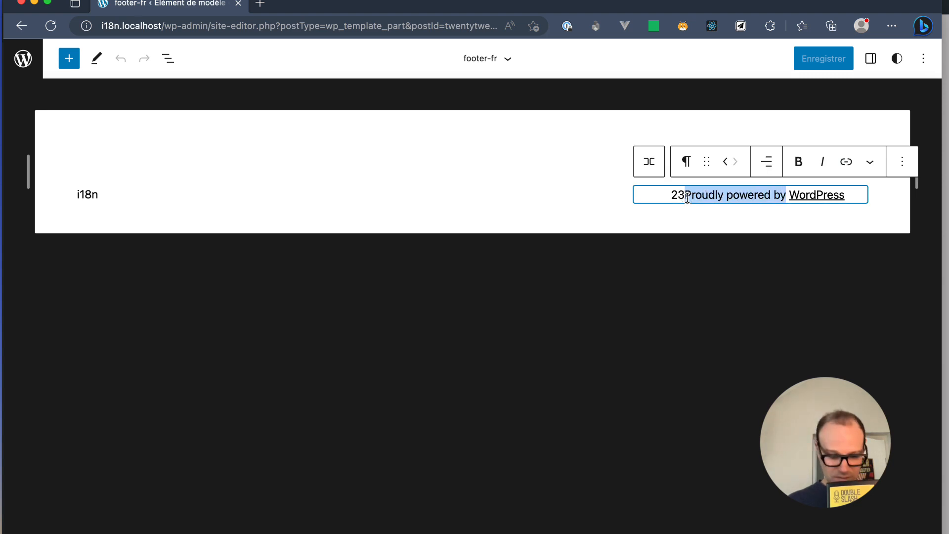
type("p")
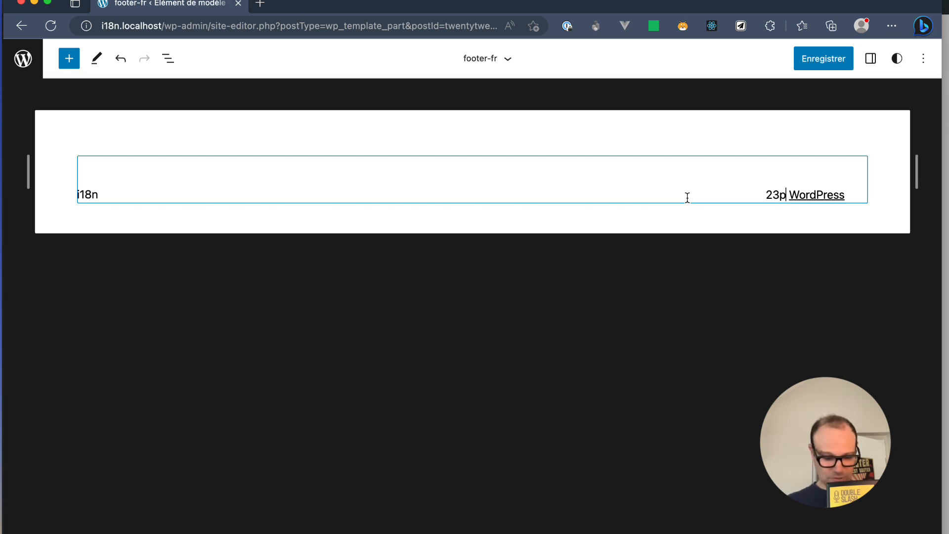
type("ropulse")
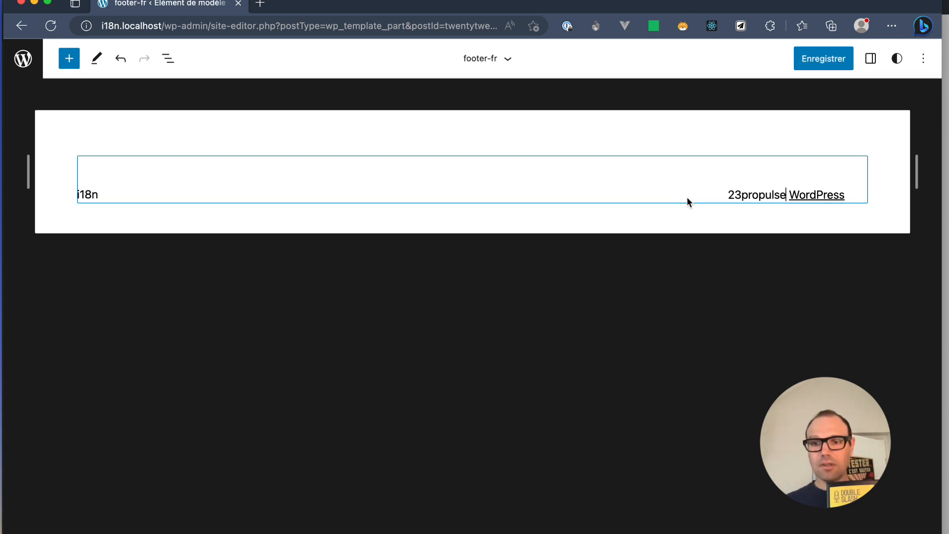
key("BackSpace")
type("é par")
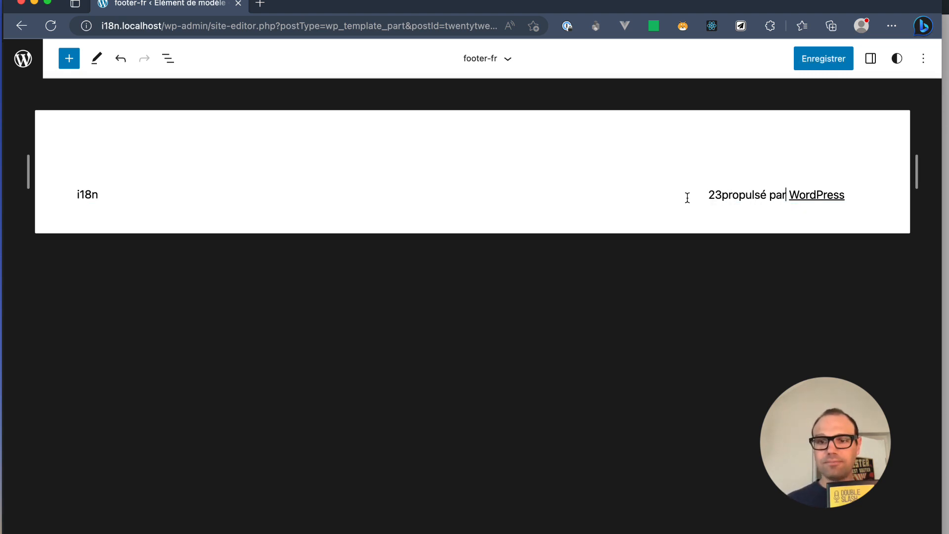
left_click(803, 56)
left_click(805, 57)
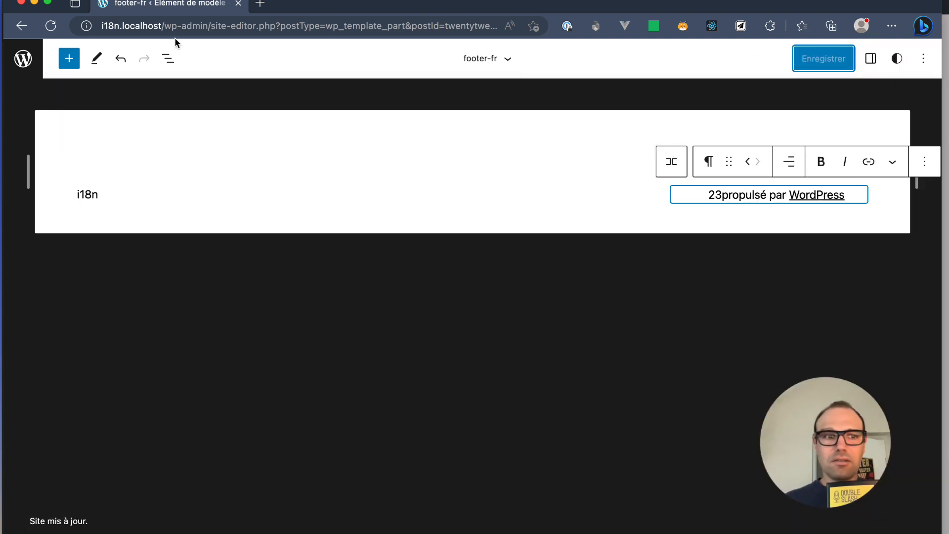
Step: Leave the site editor for the public site and check the footers of the English home page and Sample Page
left_click(24, 59)
left_click(26, 59)
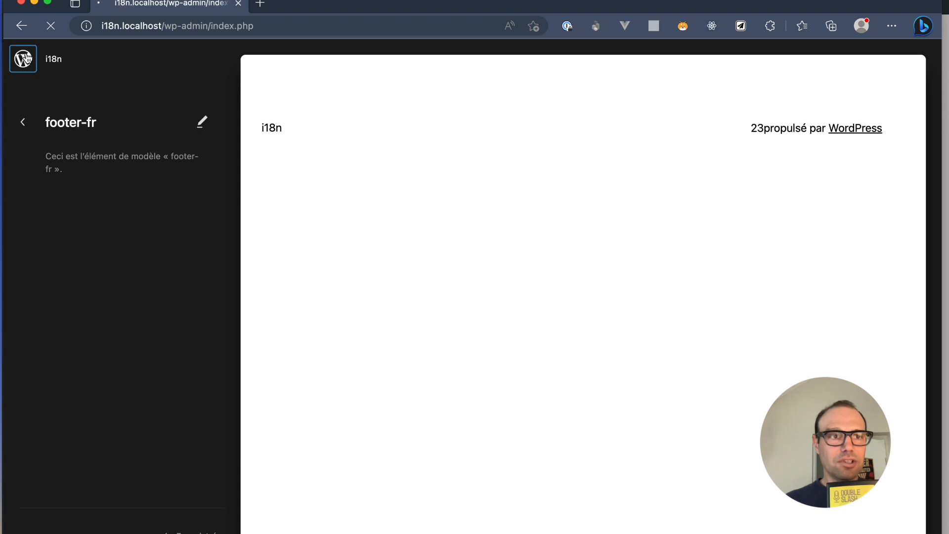
left_click(43, 52)
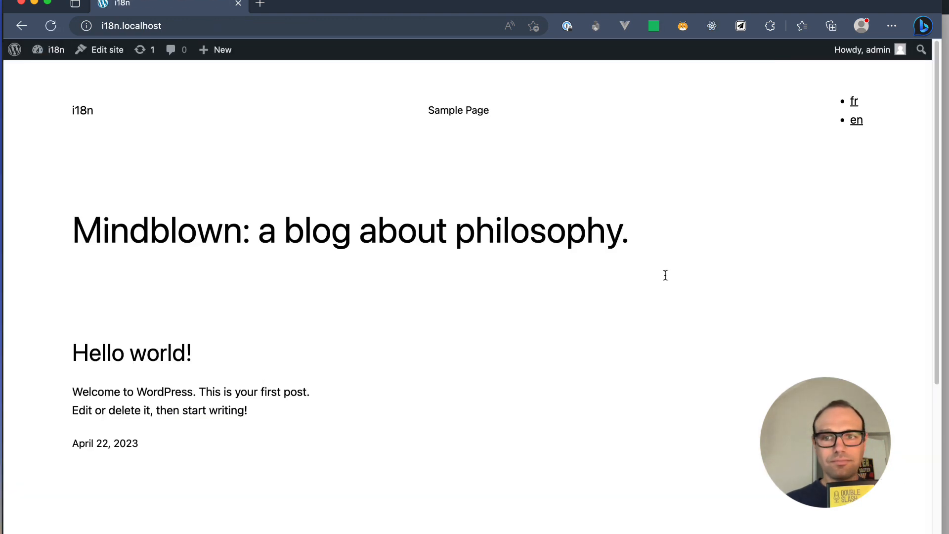
scroll(665, 275, "down", 5)
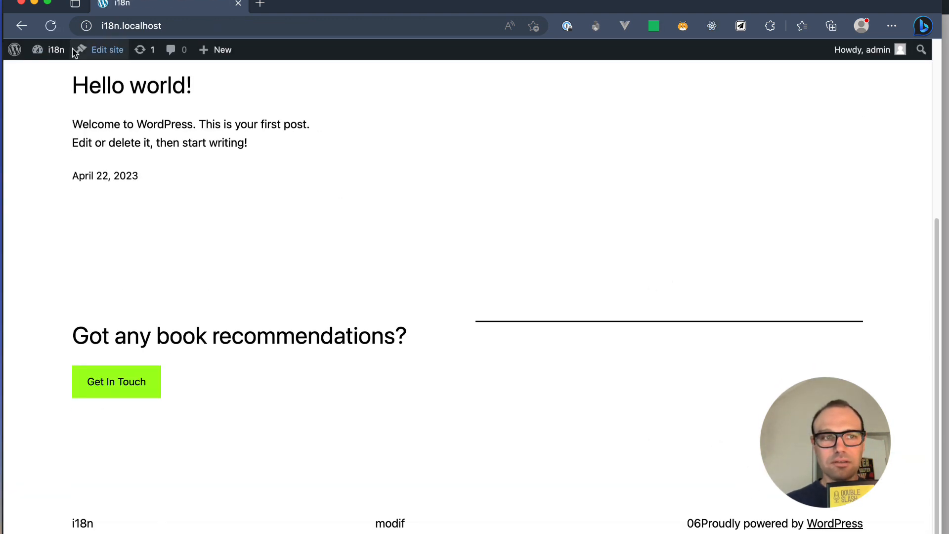
left_click(52, 27)
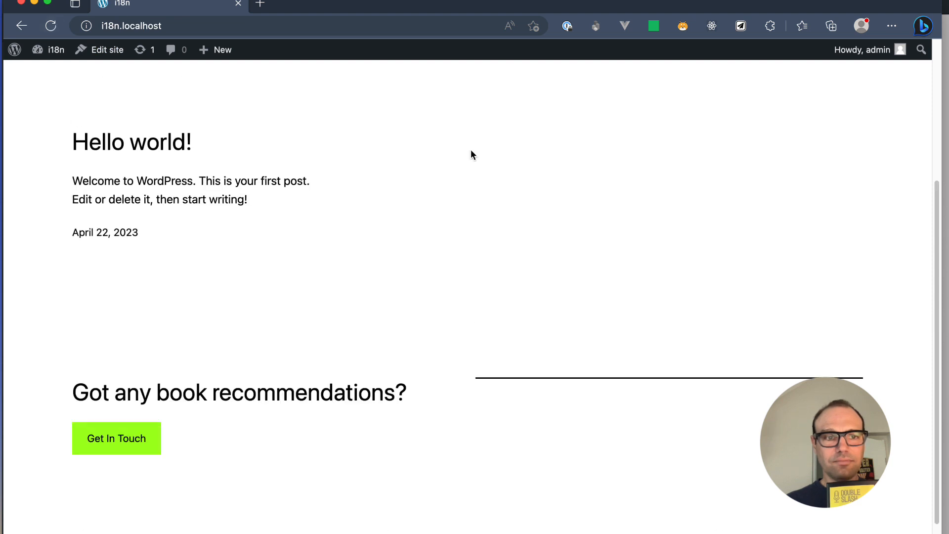
left_click(464, 116)
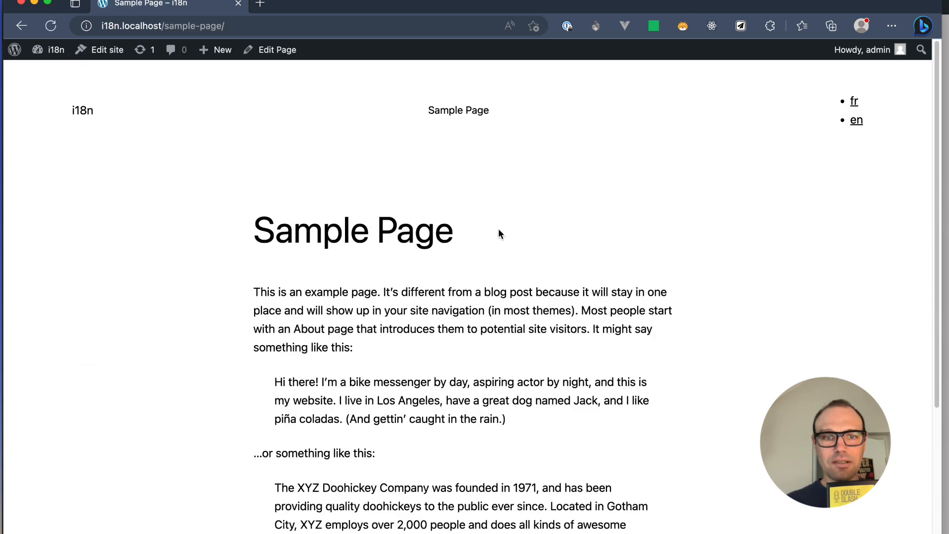
scroll(499, 233, "down", 4)
scroll(498, 234, "up", 4)
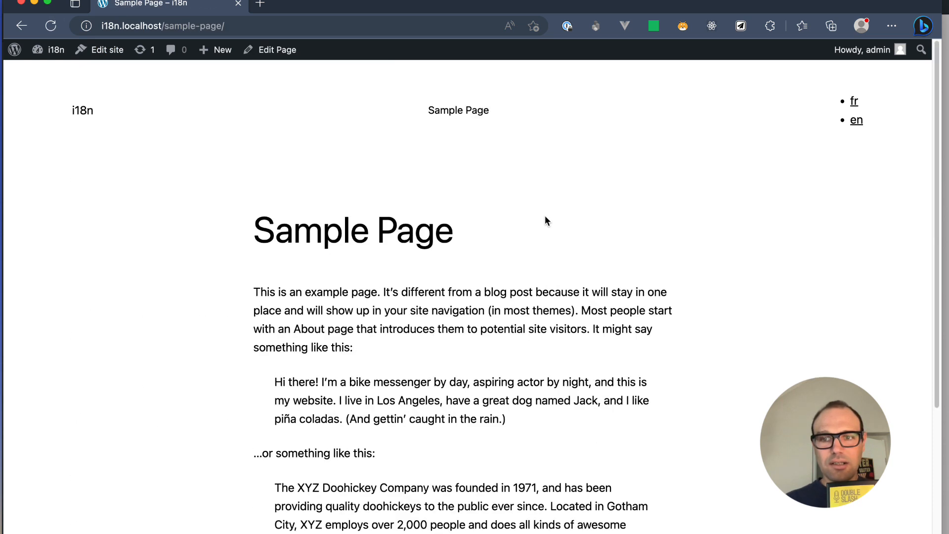
Step: Show the French version of Sample Page and compare its footer with the footer-fr reference of page-fr.html in Visual Studio Code
left_click(854, 101)
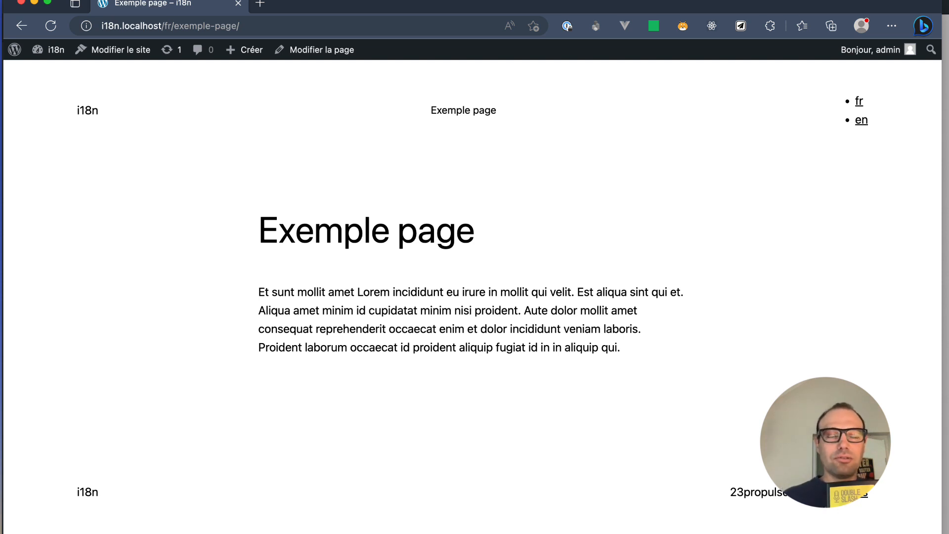
key("super+Tab")
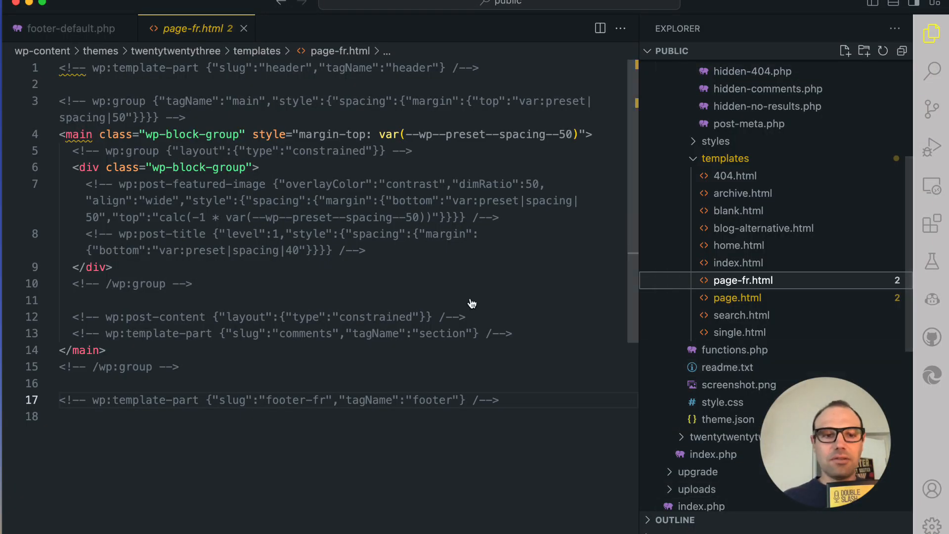
key("super+Tab")
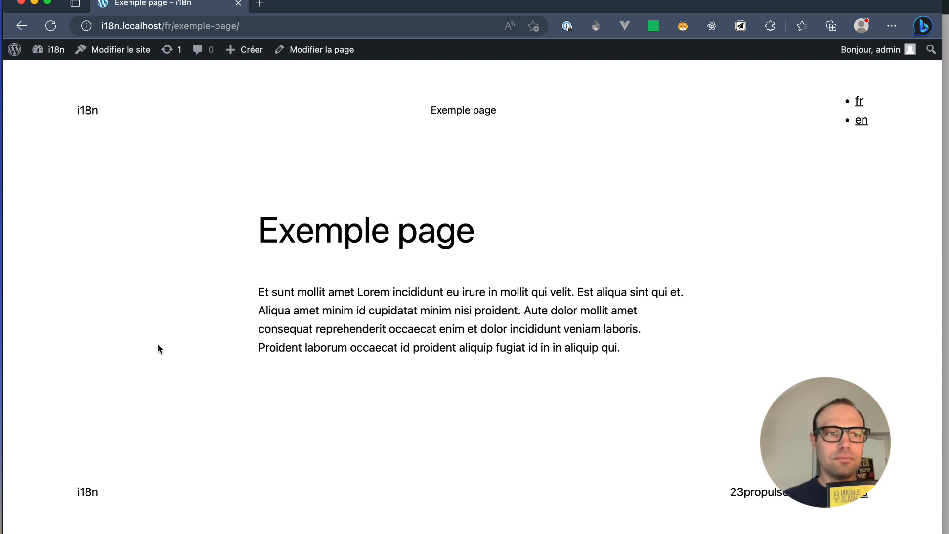
Step: Return to the WordPress dashboard and open the Loco Translate overview
left_click(44, 52)
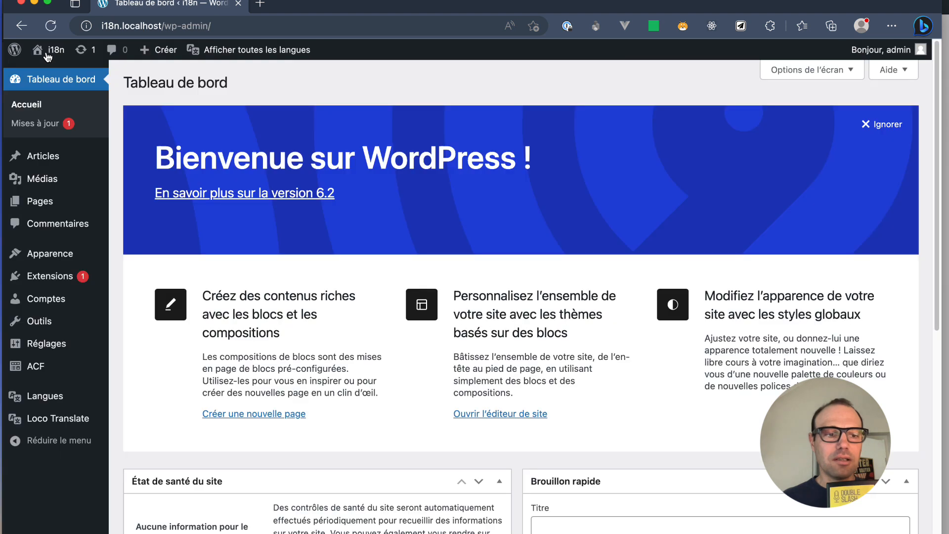
left_click(61, 418)
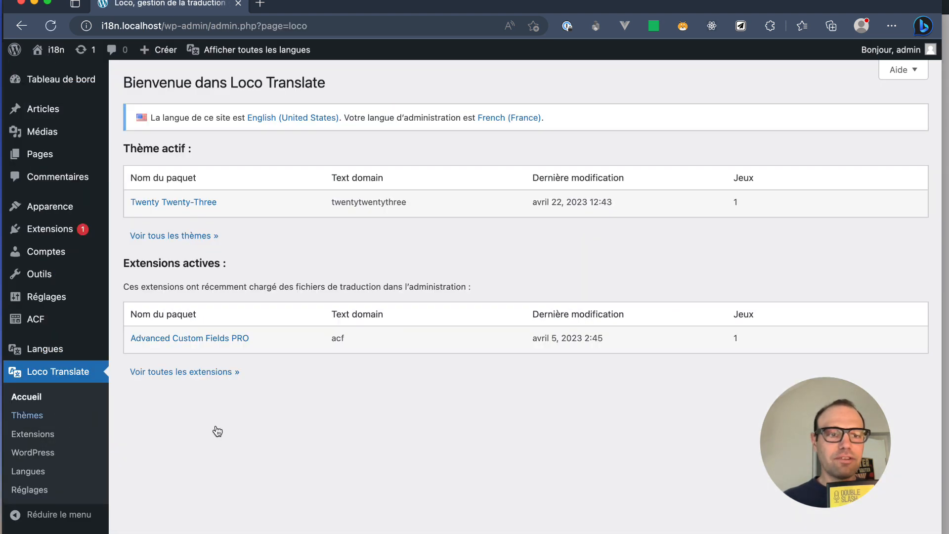